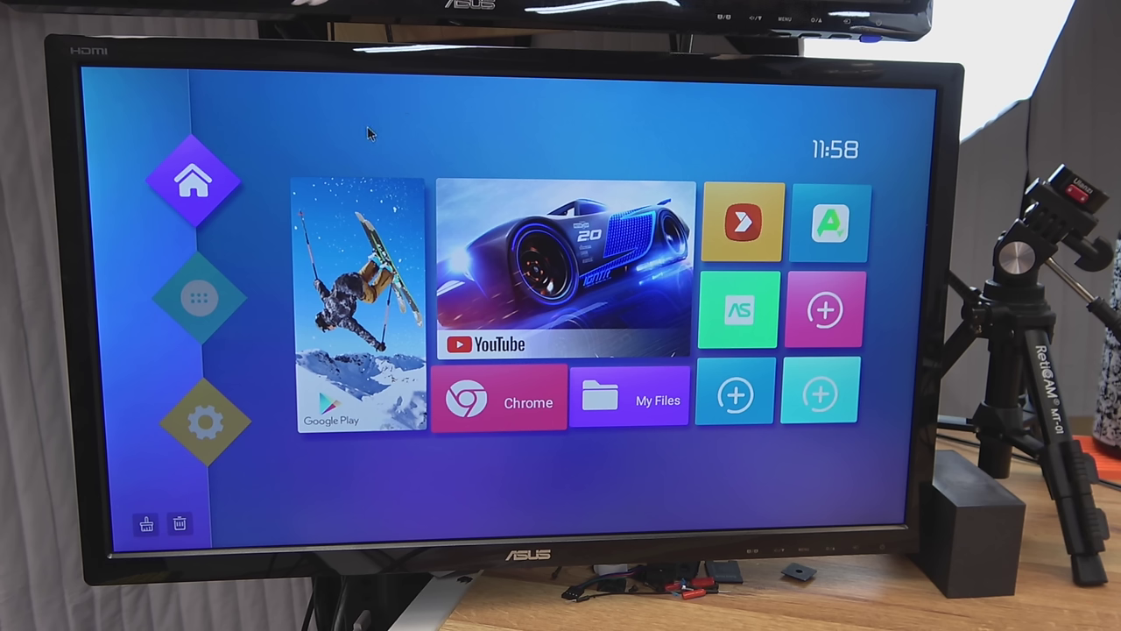
# - Turn on Wi-Fi under Network & Internet and join the BCWireless network
pyautogui.click(200, 441)
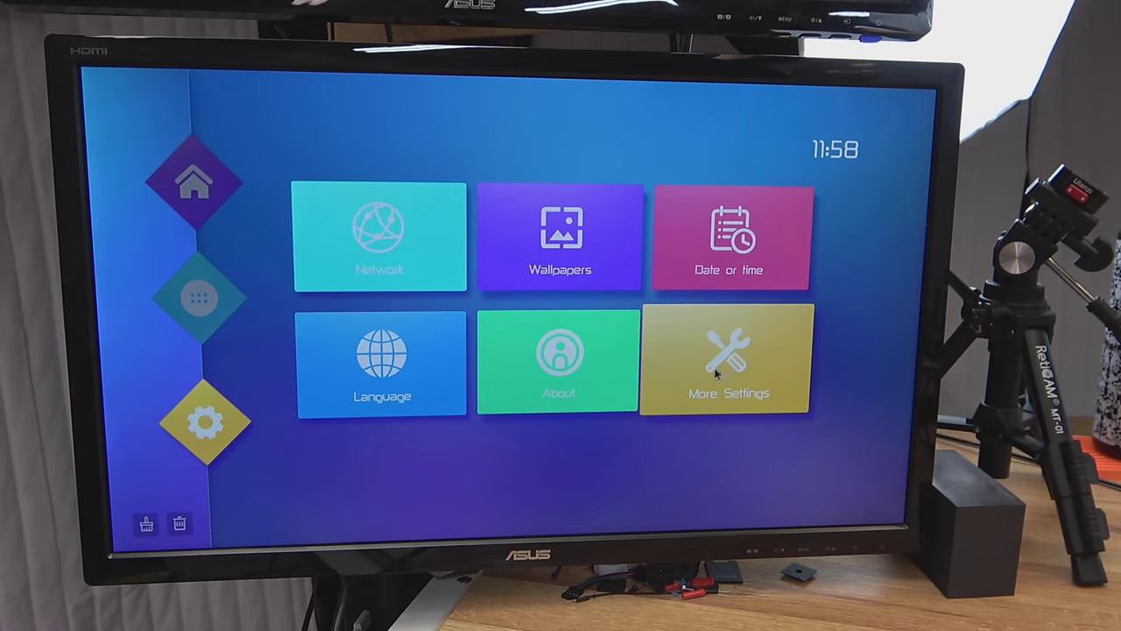
pyautogui.click(730, 359)
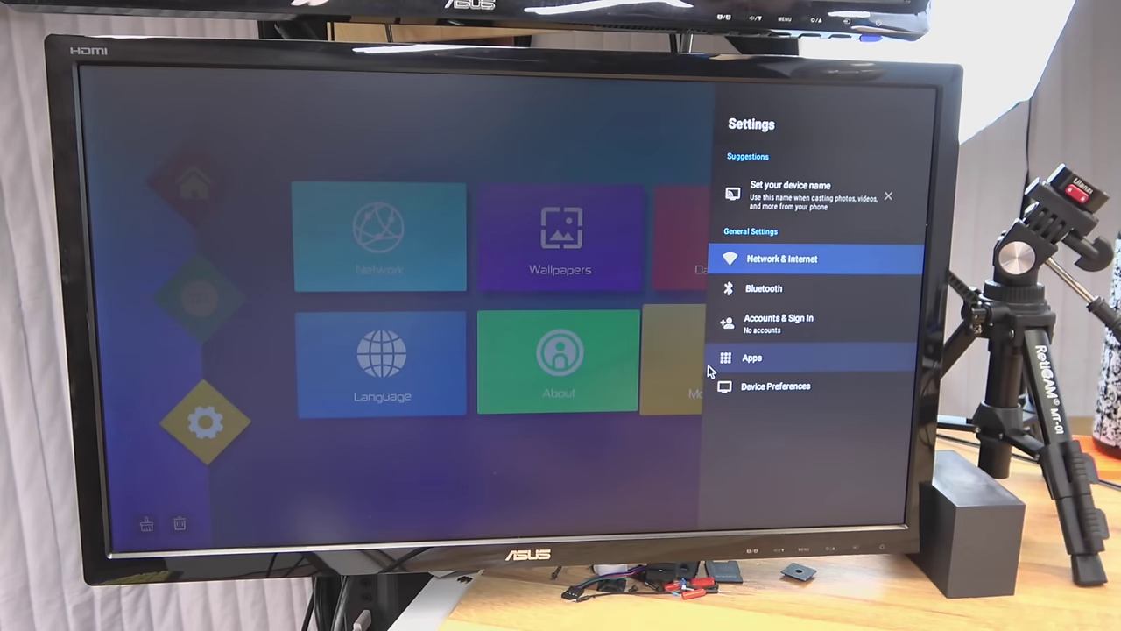
pyautogui.click(793, 263)
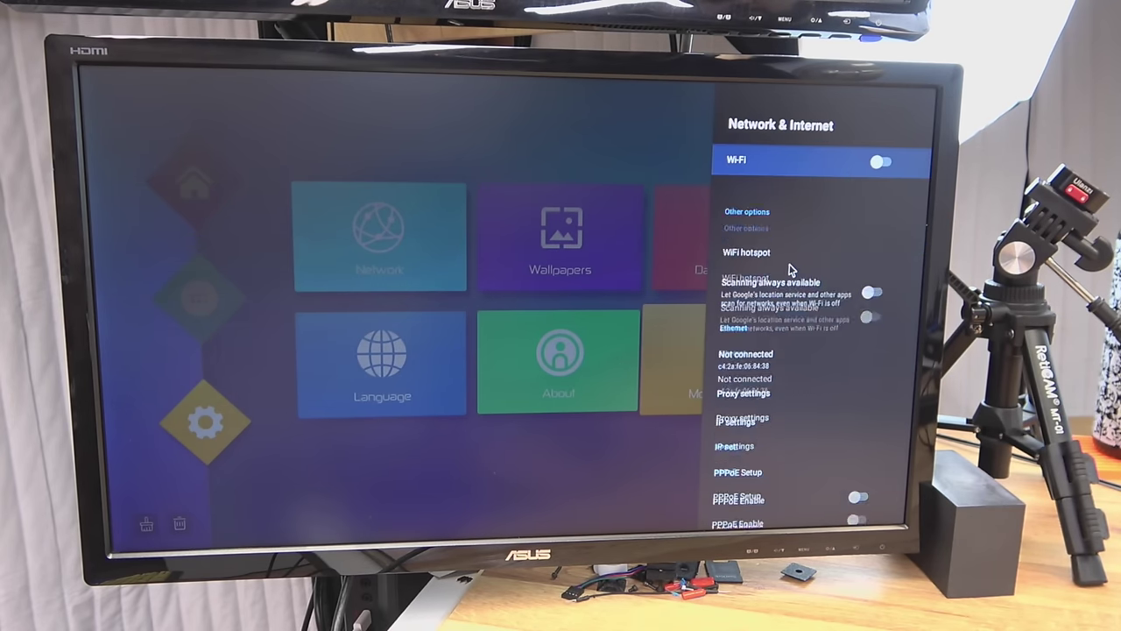
pyautogui.click(795, 161)
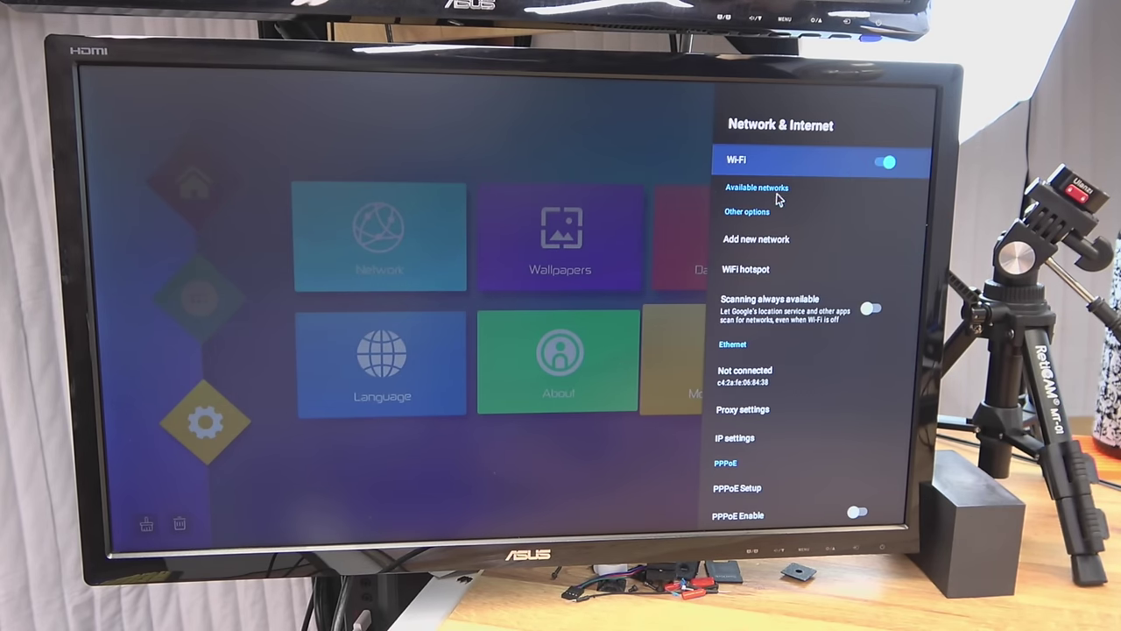
pyautogui.click(777, 197)
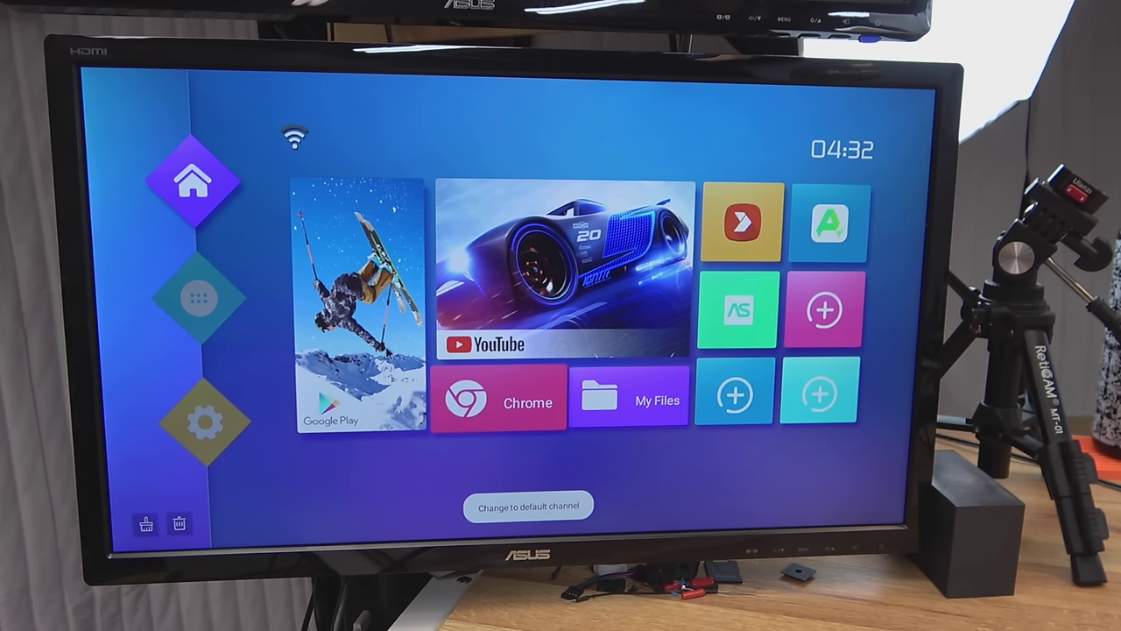
pyautogui.click(365, 333)
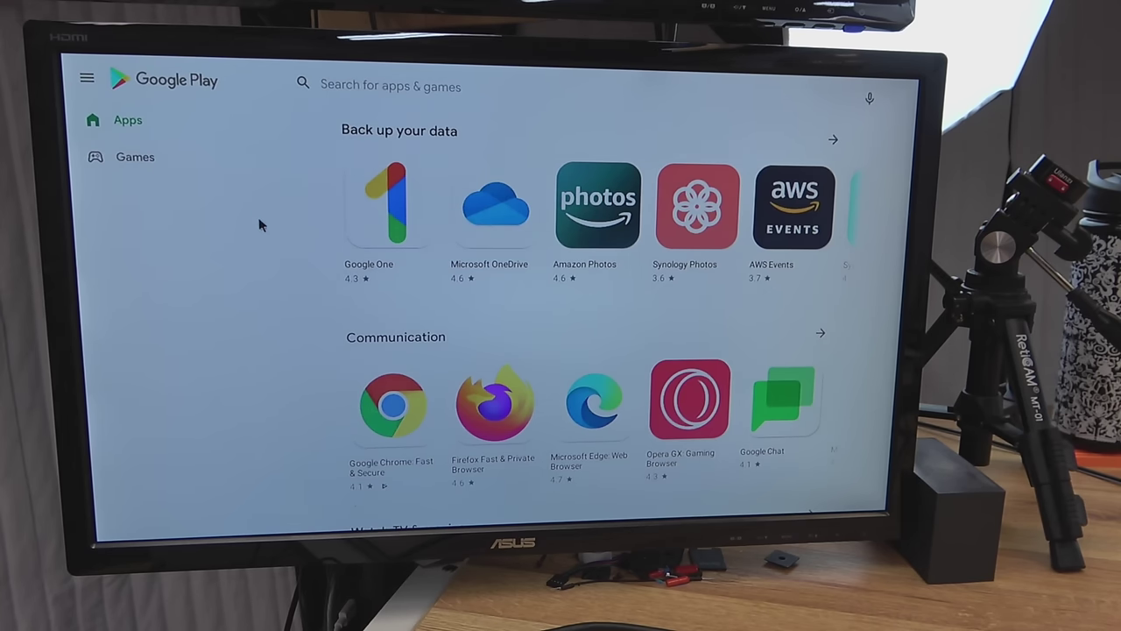
# - Search Google Play for 'airdroid', open AirDroid Cast, and enter the computer's cast code
pyautogui.click(408, 88)
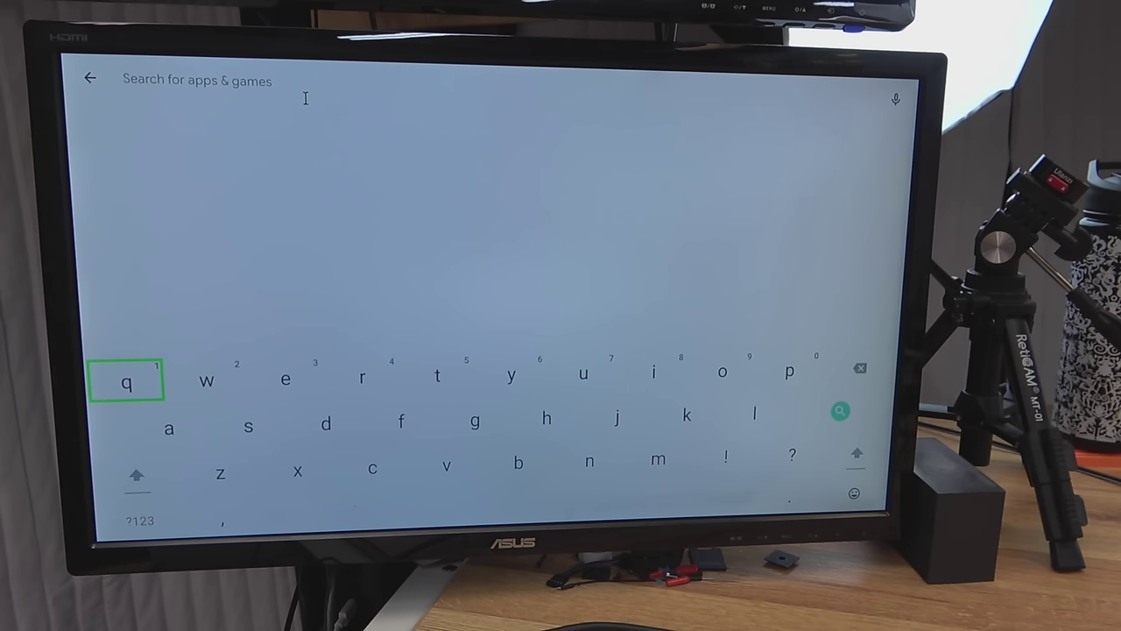
pyautogui.write('airdroid')
pyautogui.press('Return')
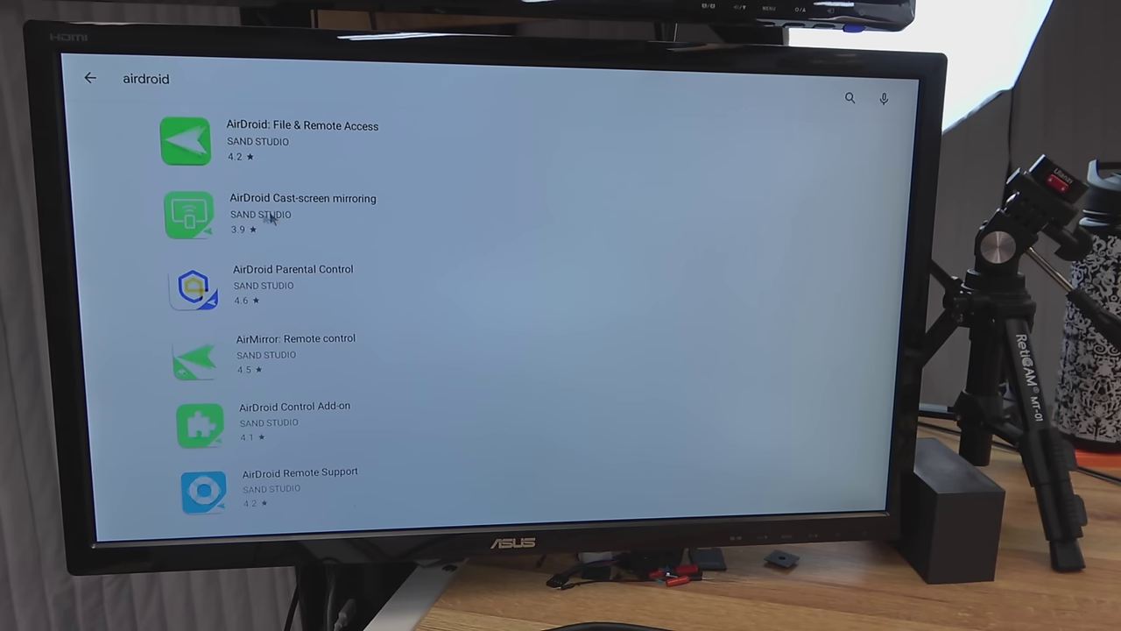
pyautogui.click(214, 218)
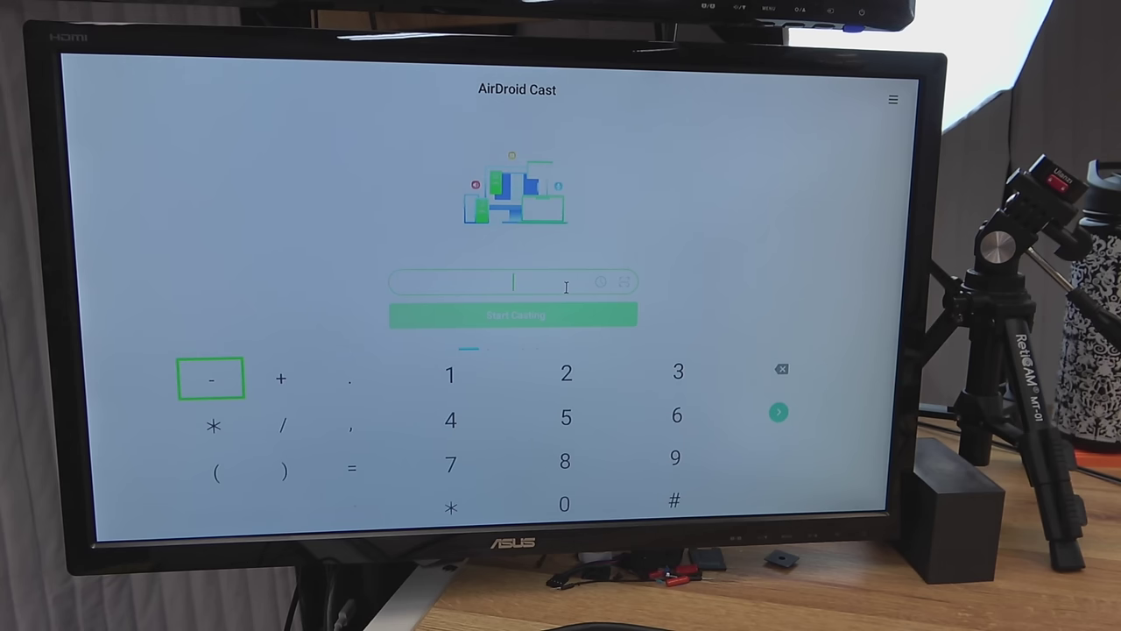
pyautogui.write('164659040')
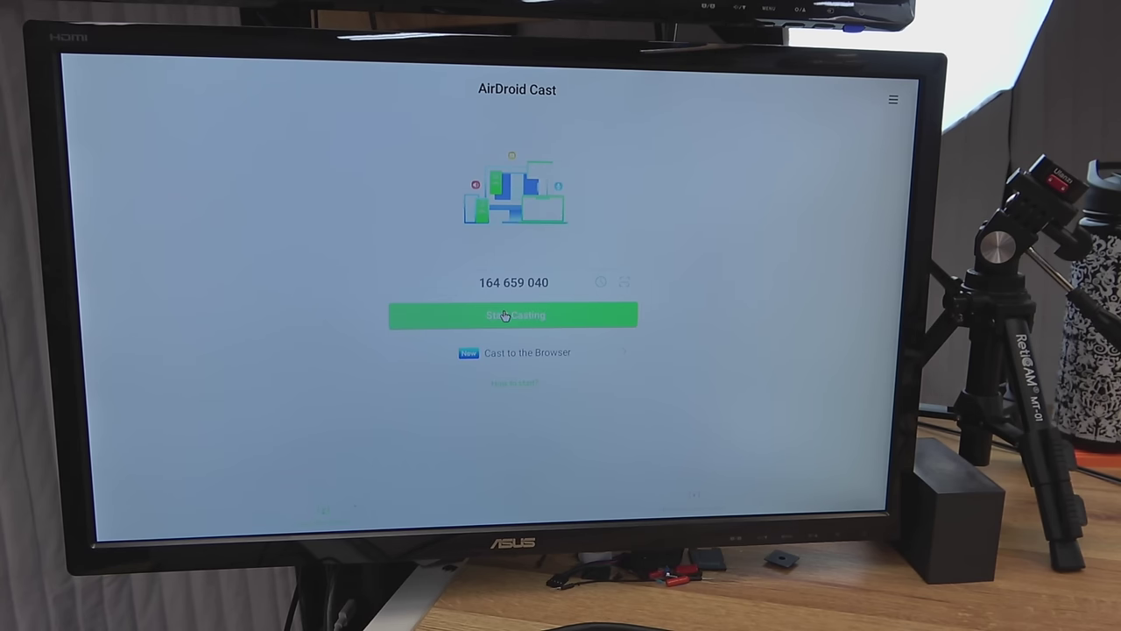
# - Start AirDroid Cast mirroring the TV box screen to the PC
pyautogui.click(505, 315)
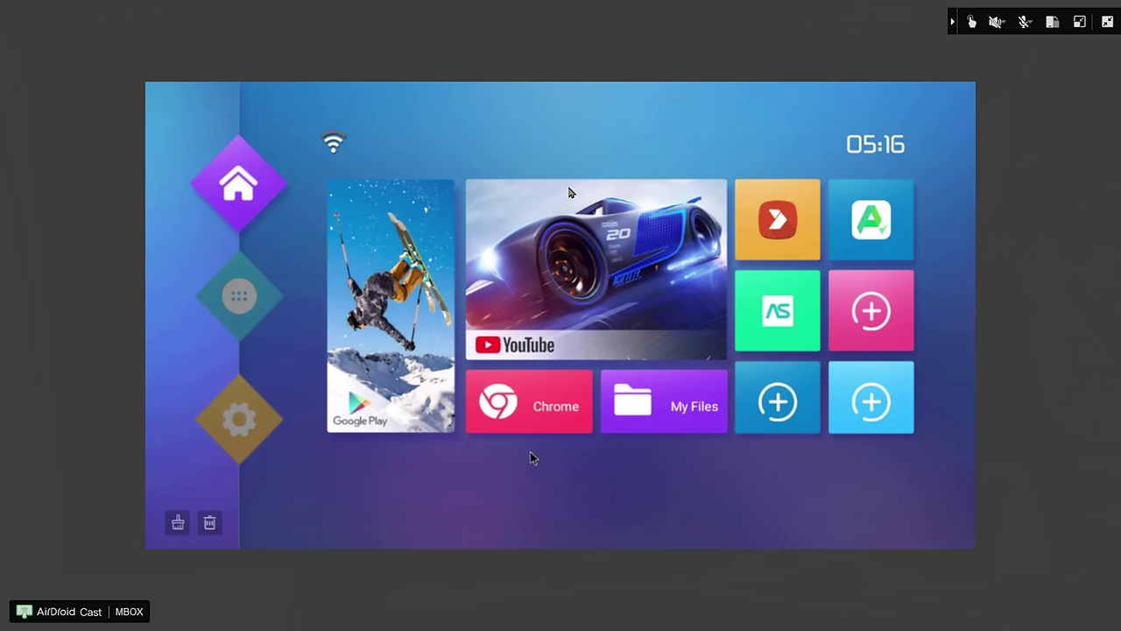
pyautogui.click(536, 394)
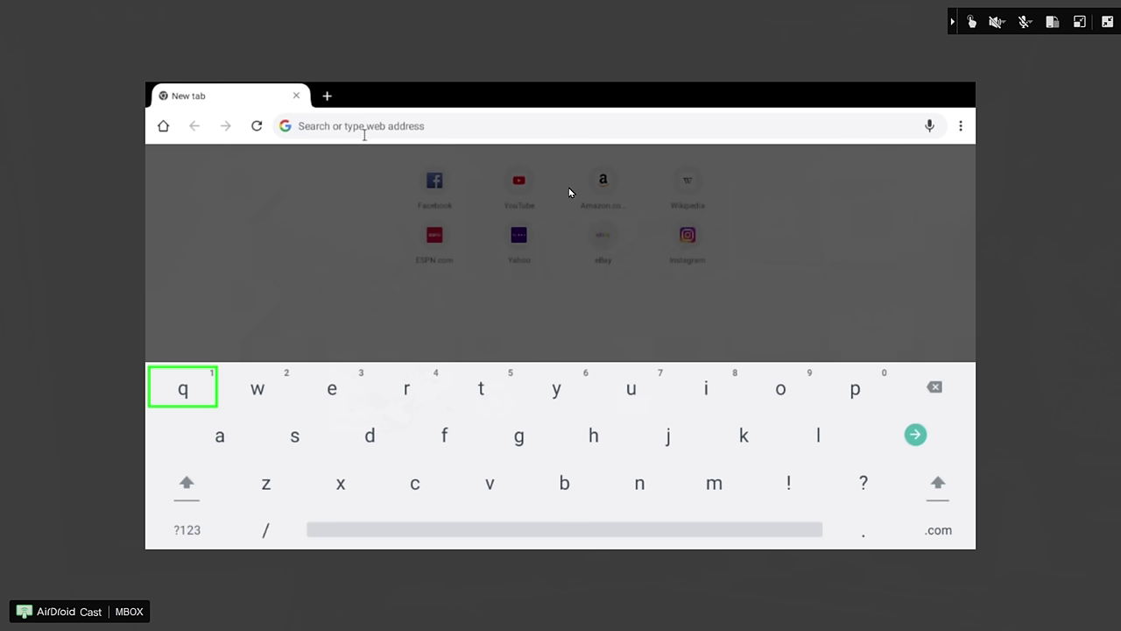
# - Search 'octo4a github' and open the feelfreelinux/octo4a repository
pyautogui.write('octo')
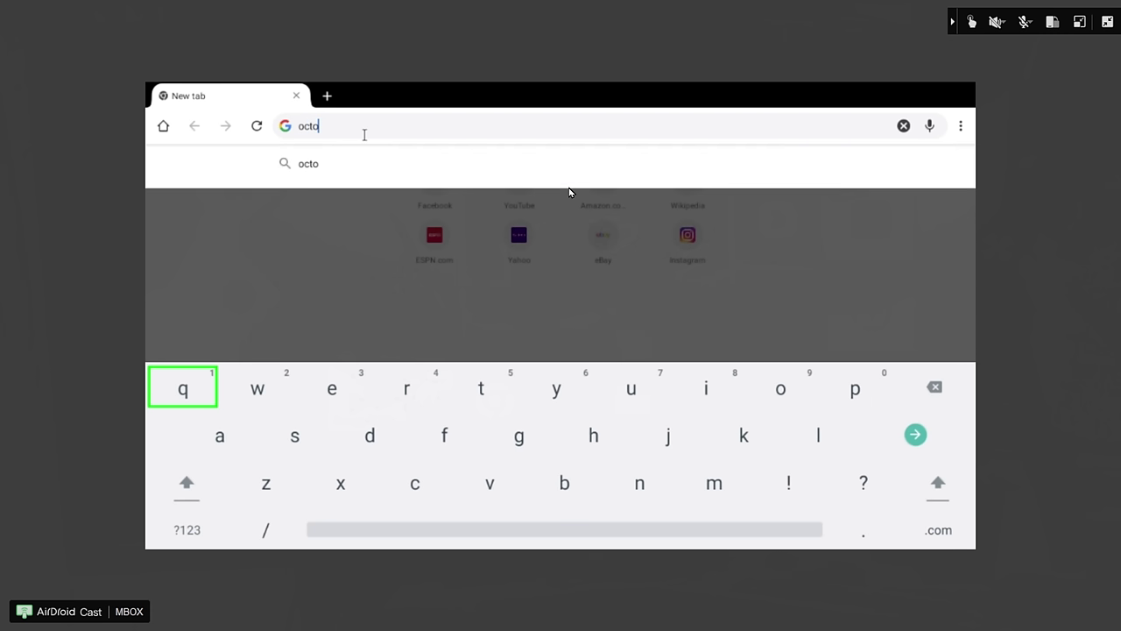
pyautogui.write('4a github')
pyautogui.press('Return')
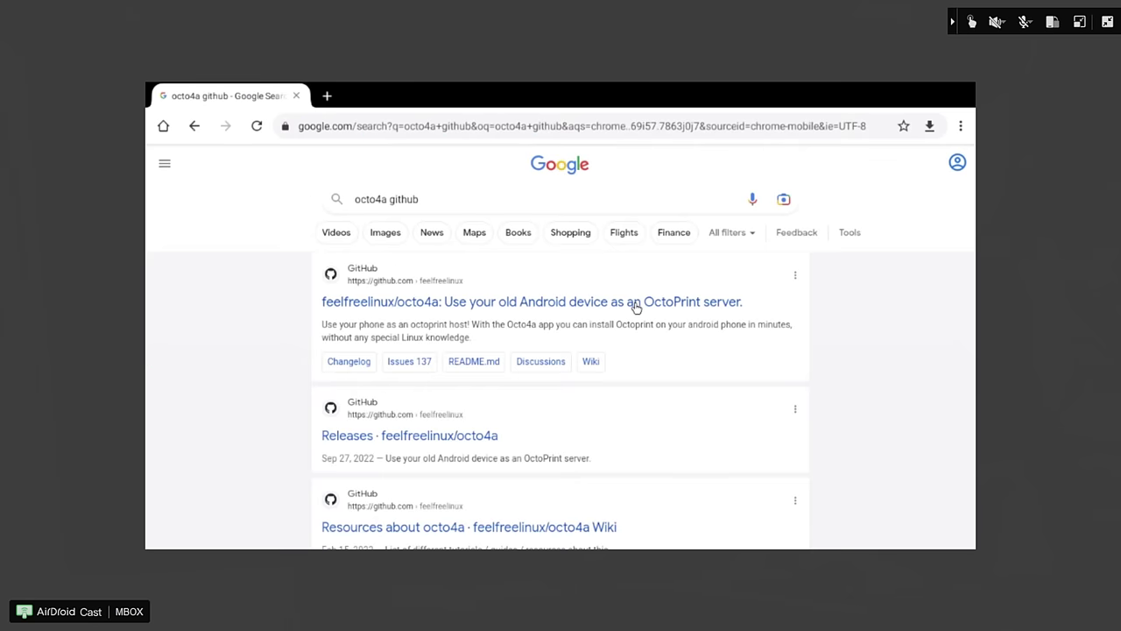
pyautogui.click(636, 303)
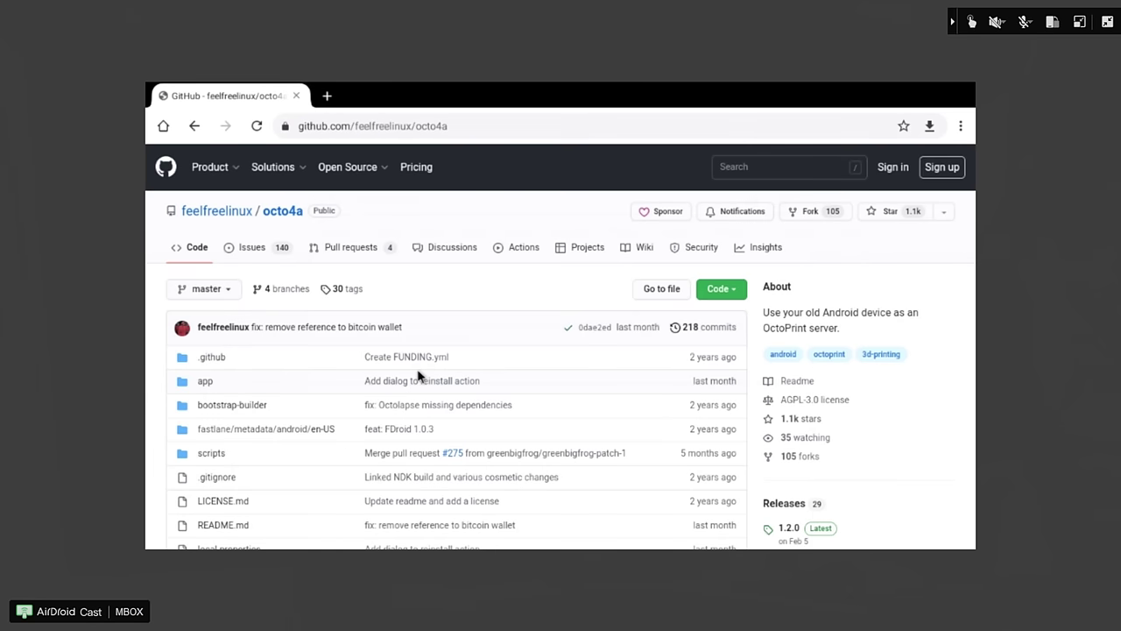
pyautogui.scroll(-5, 417, 375)
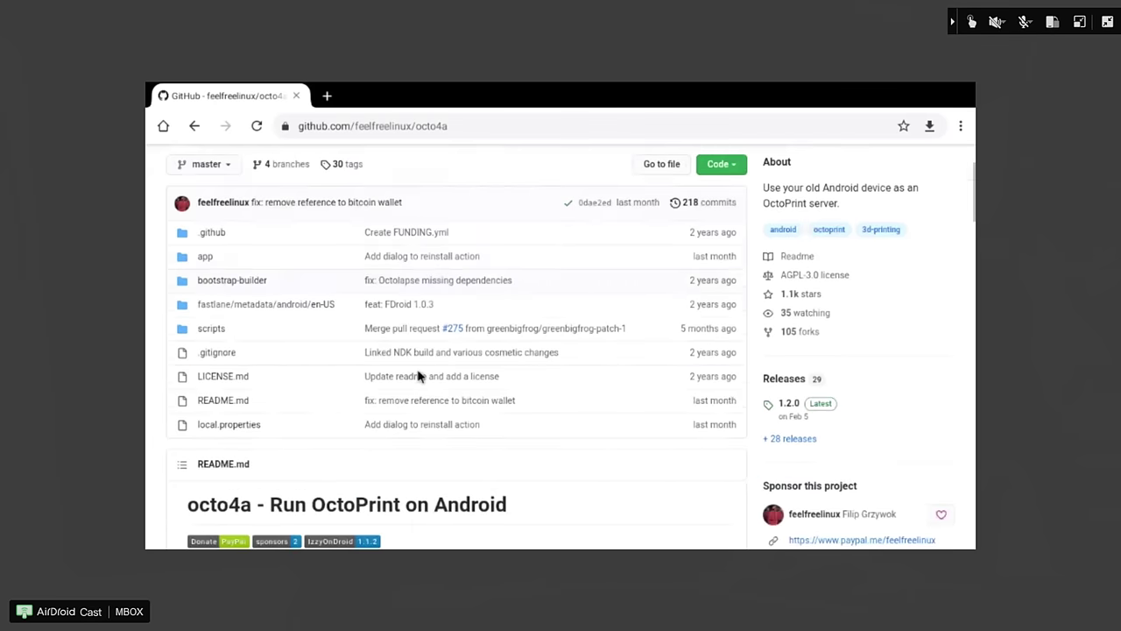
pyautogui.scroll(-3, 420, 375)
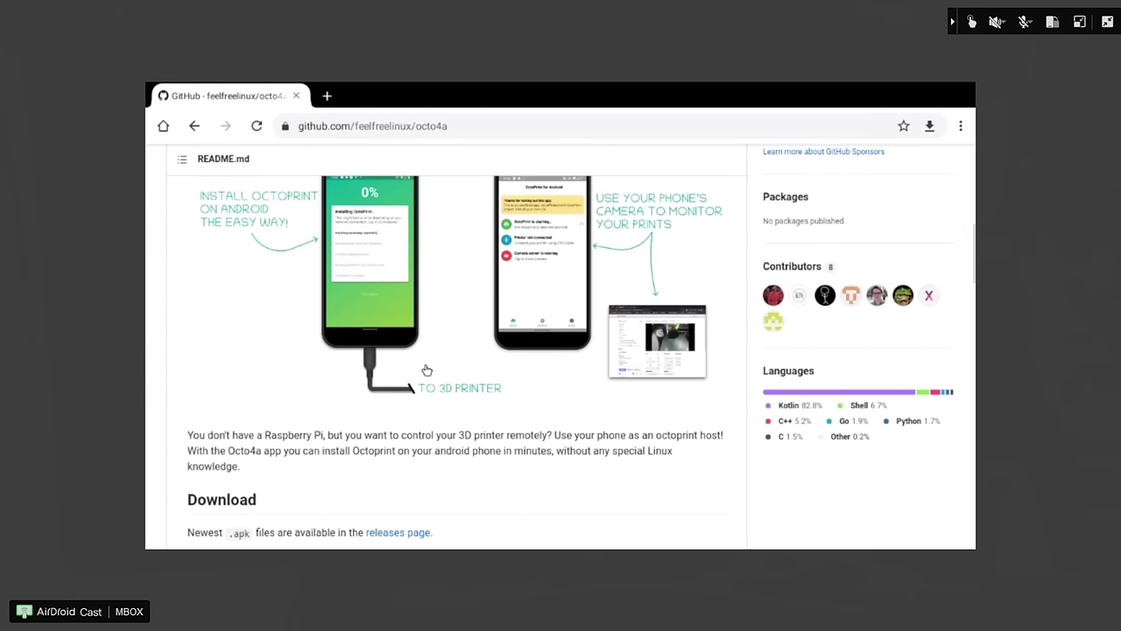
pyautogui.scroll(-2, 427, 370)
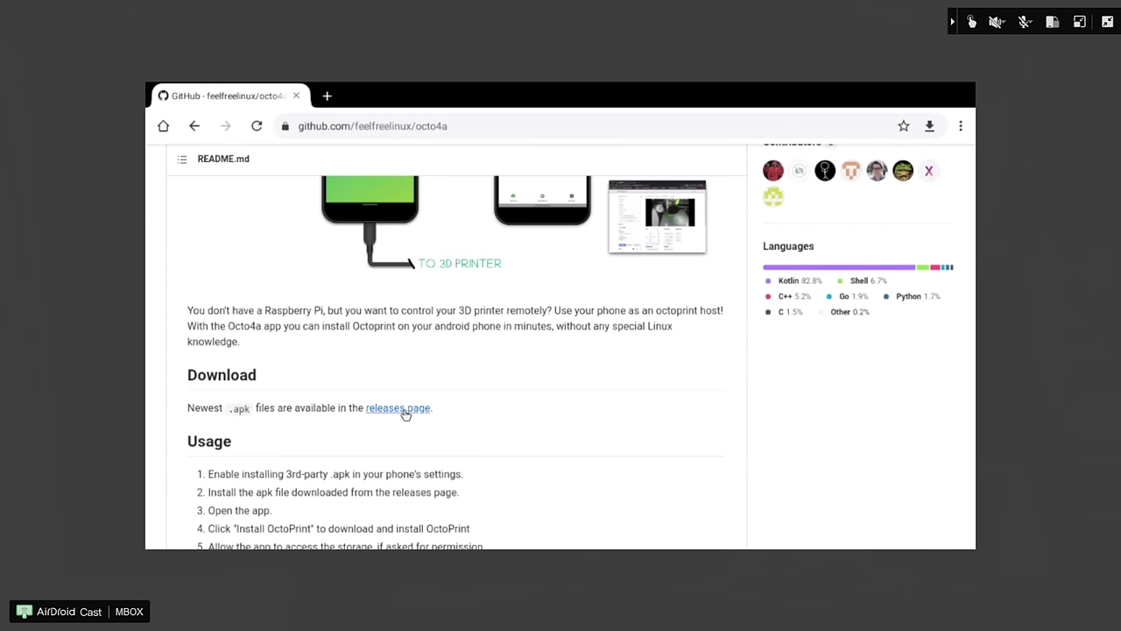
# - Download octo4a-1.2.0.apk from the releases page and open it for installation
pyautogui.click(405, 410)
pyautogui.scroll(-1, 498, 398)
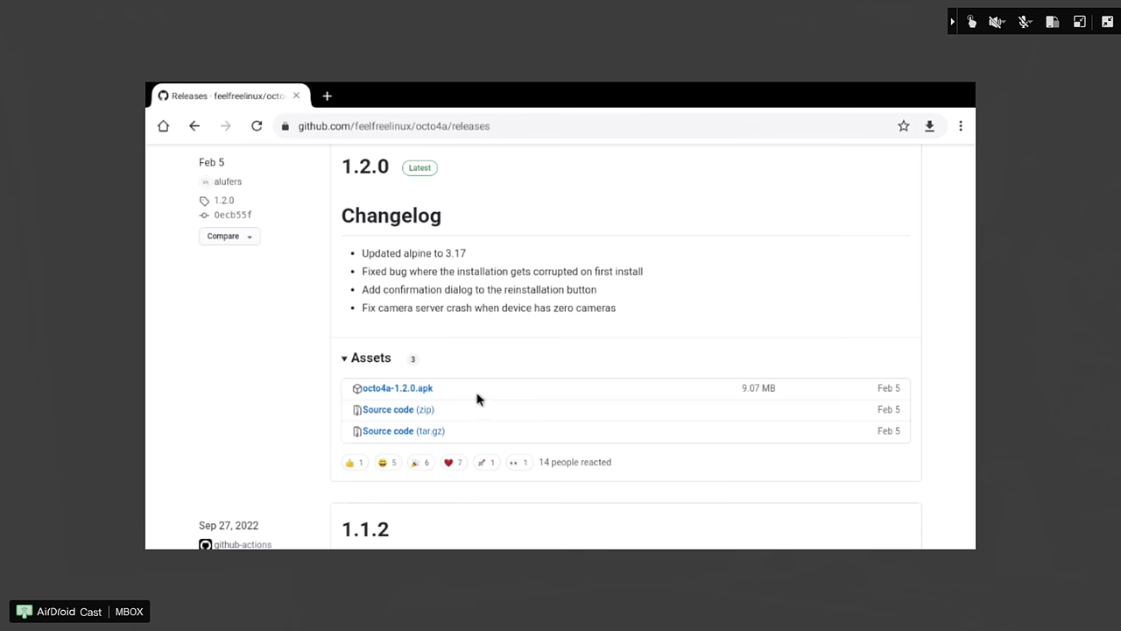
pyautogui.click(422, 391)
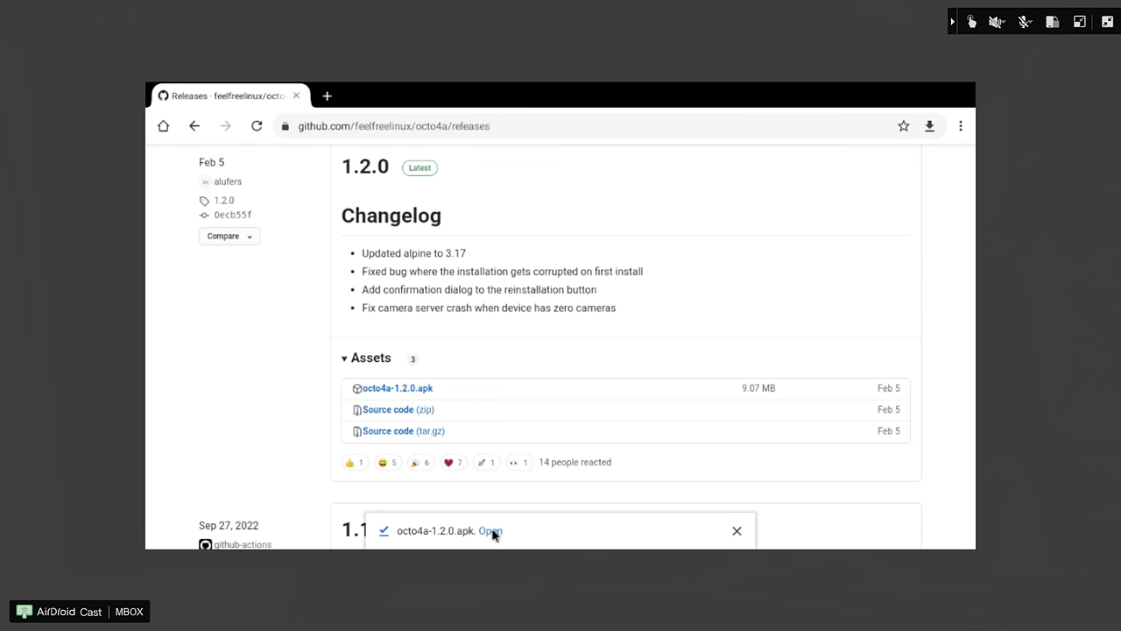
pyautogui.click(492, 532)
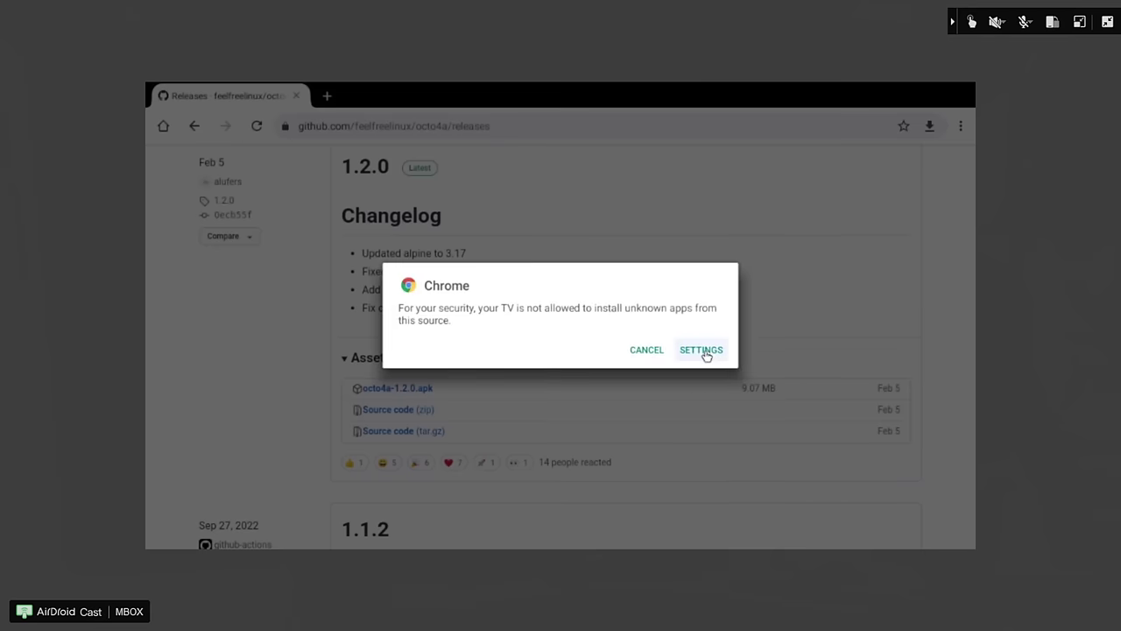
pyautogui.click(703, 350)
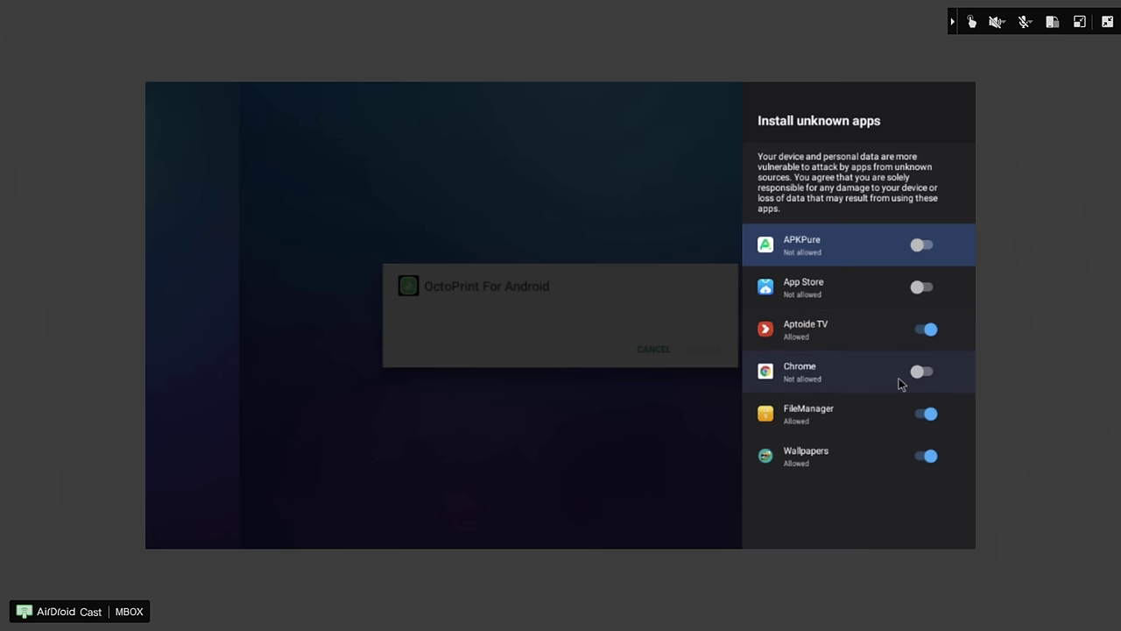
# - Allow Chrome to install unknown apps, then install OctoPrint For Android
pyautogui.click(920, 374)
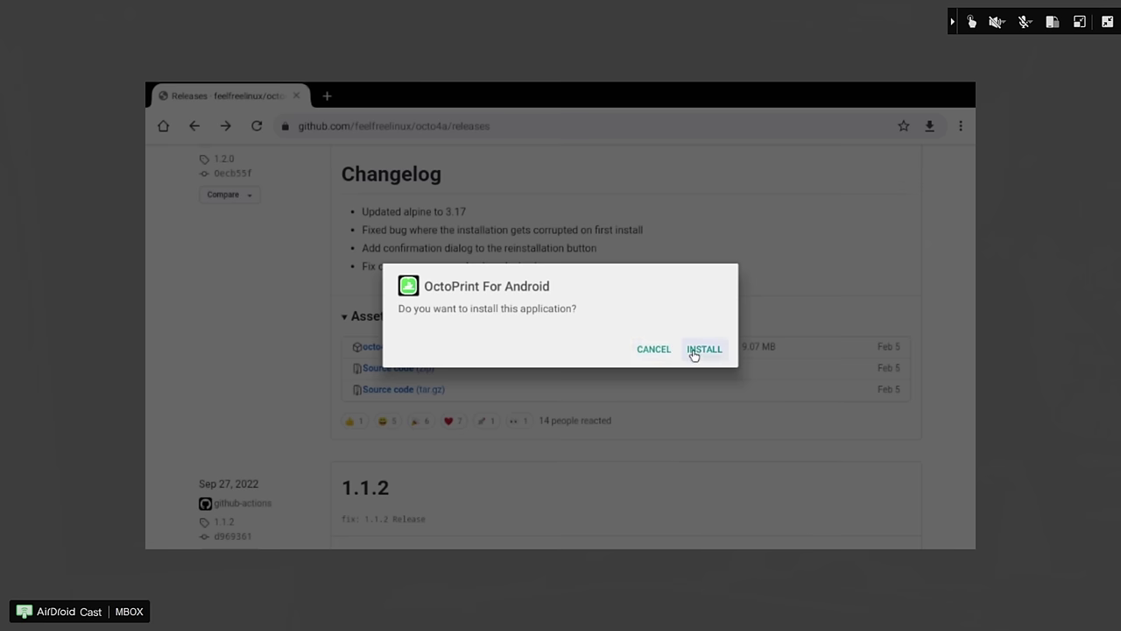
pyautogui.click(701, 353)
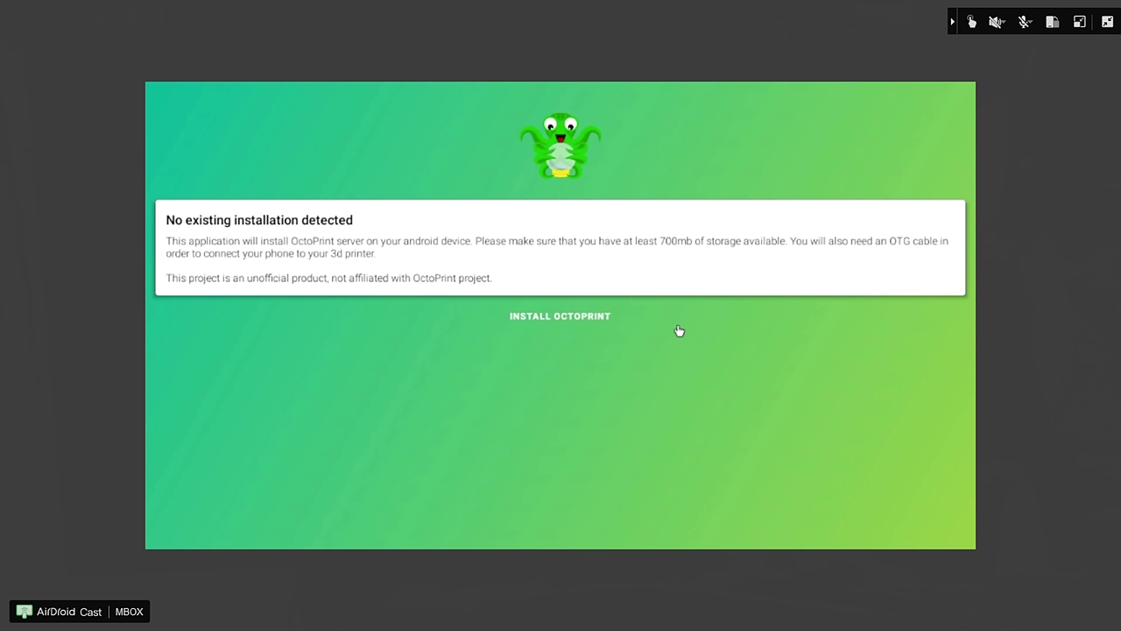
# - Install the OctoPrint server, grant storage access, and never ask again about battery optimization
pyautogui.click(574, 319)
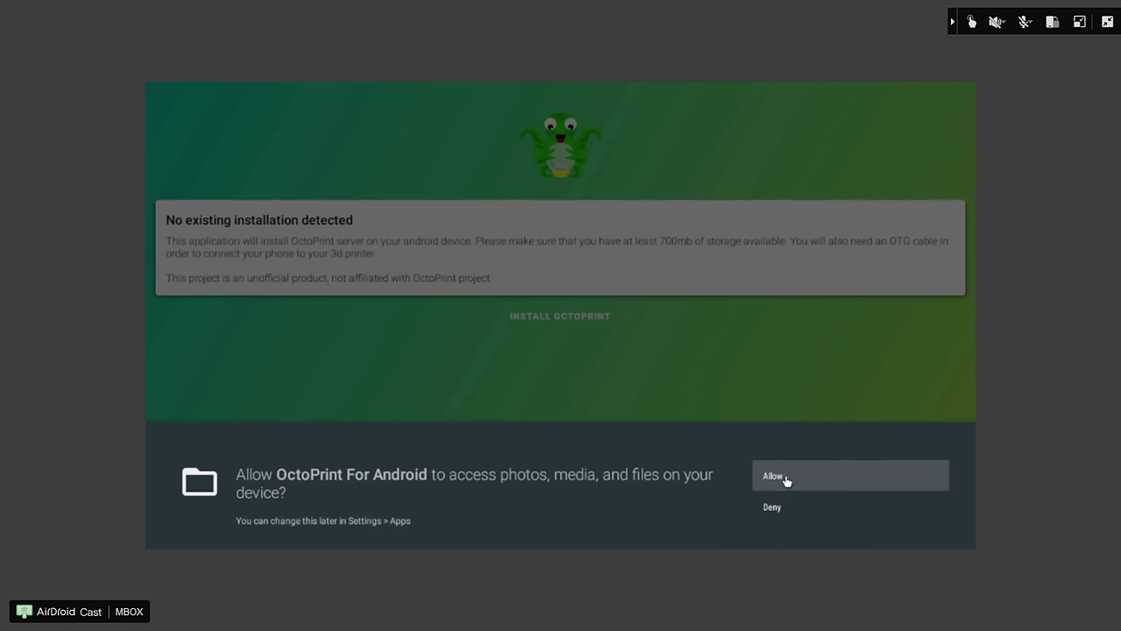
pyautogui.click(785, 475)
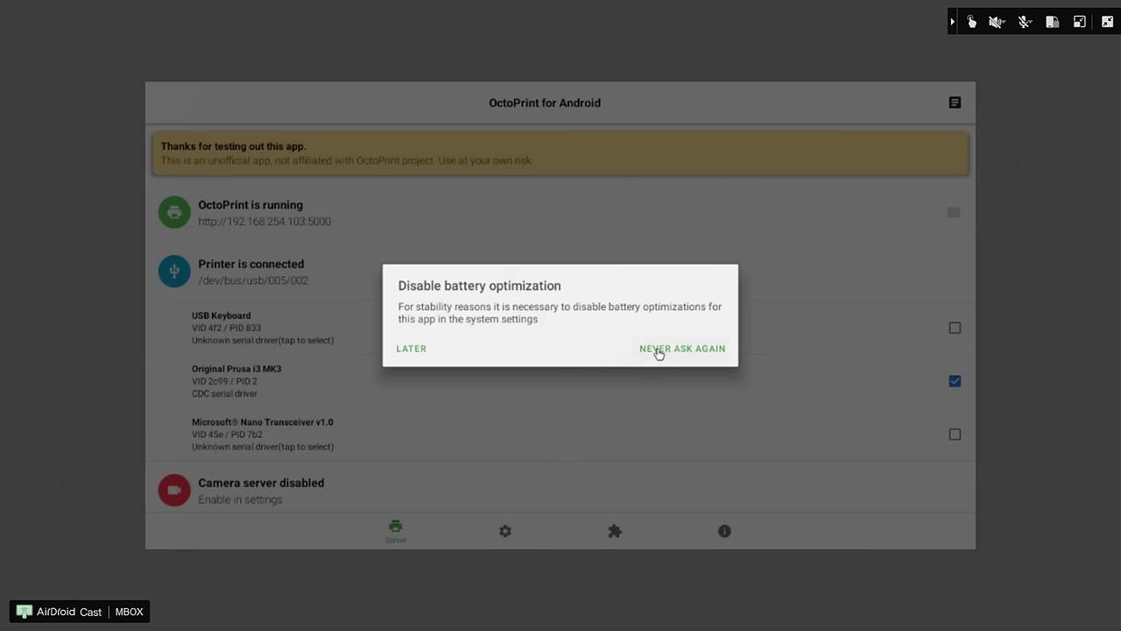
pyautogui.click(659, 349)
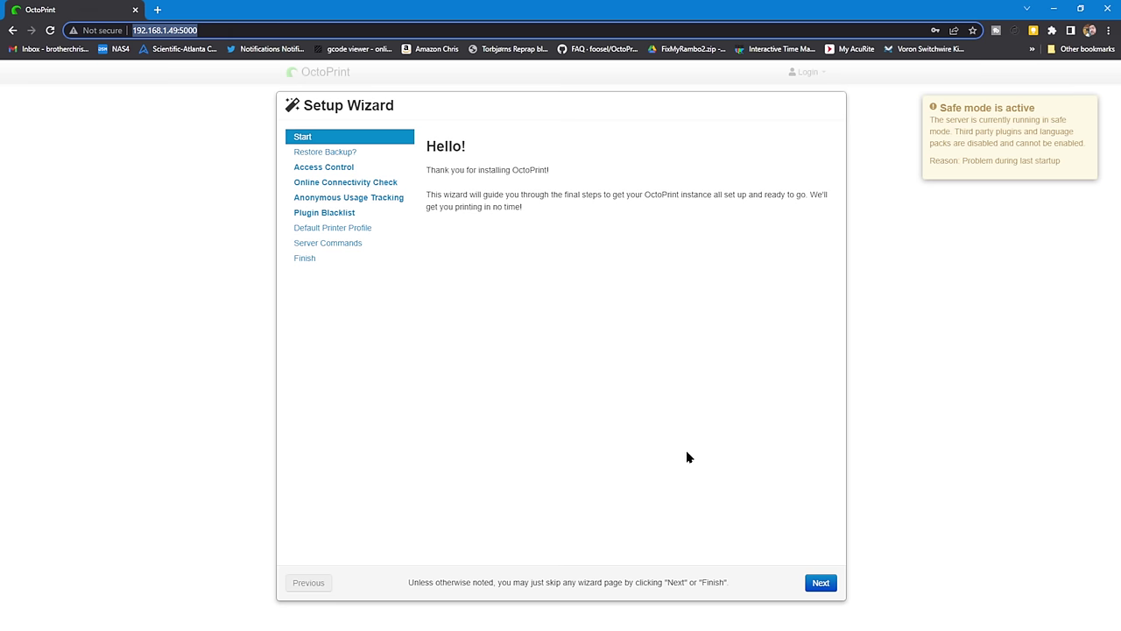
# - Pass the welcome and backup pages and create the administrator account
pyautogui.click(823, 582)
pyautogui.click(821, 583)
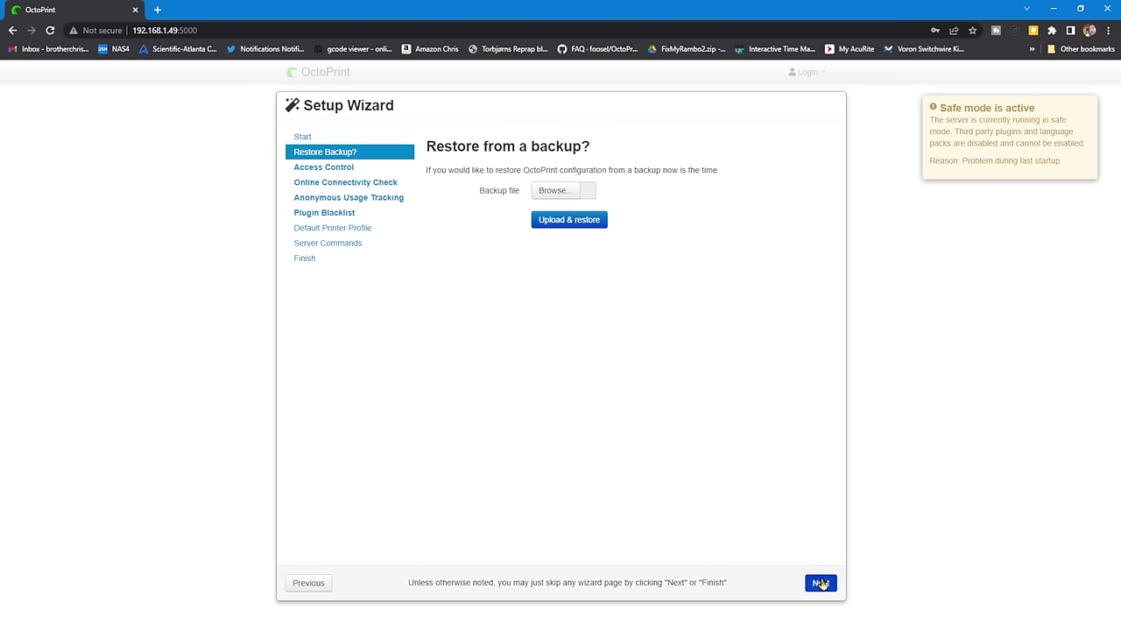
pyautogui.click(574, 242)
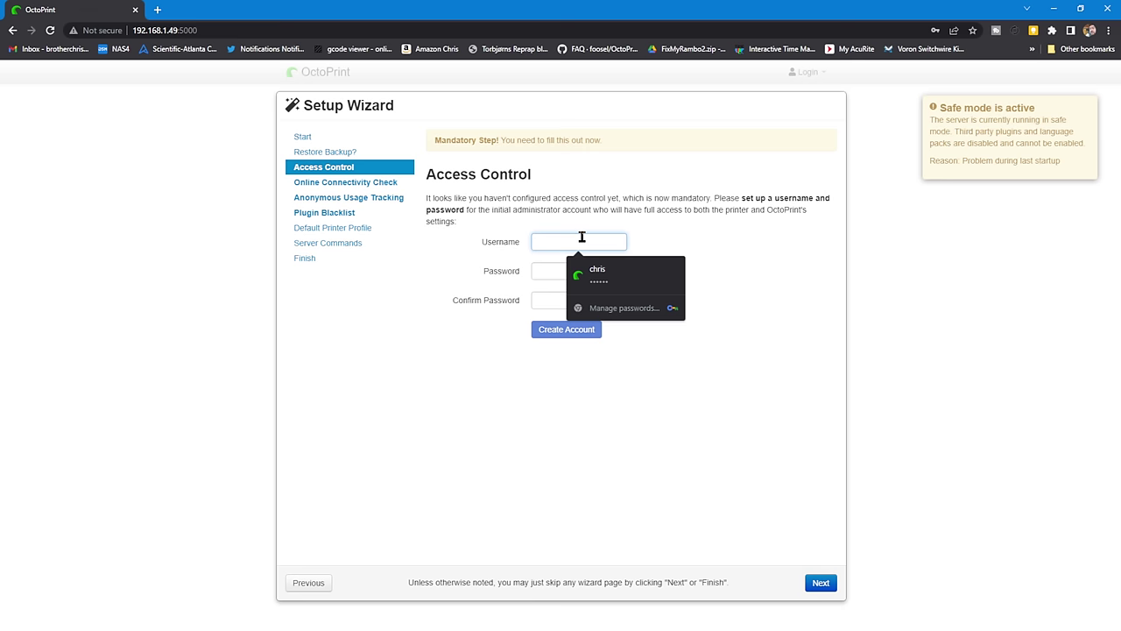
pyautogui.write('chris')
pyautogui.click(565, 330)
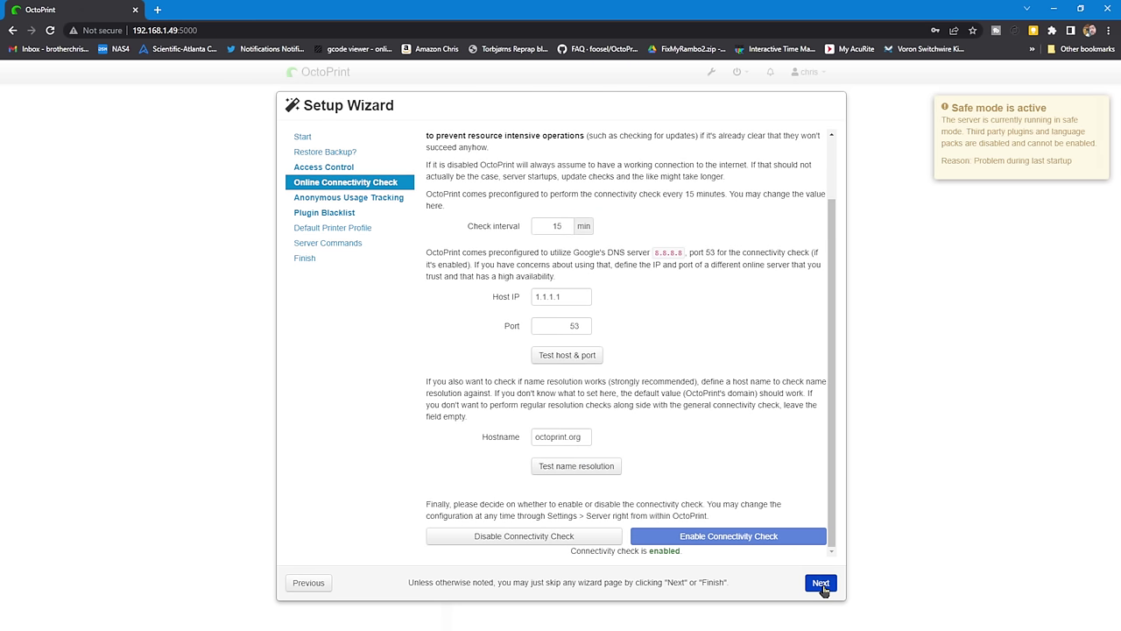
# - Keep connectivity defaults, enable usage tracking and plugin blacklist, accept the printer profile, and finish
pyautogui.click(820, 582)
pyautogui.click(711, 320)
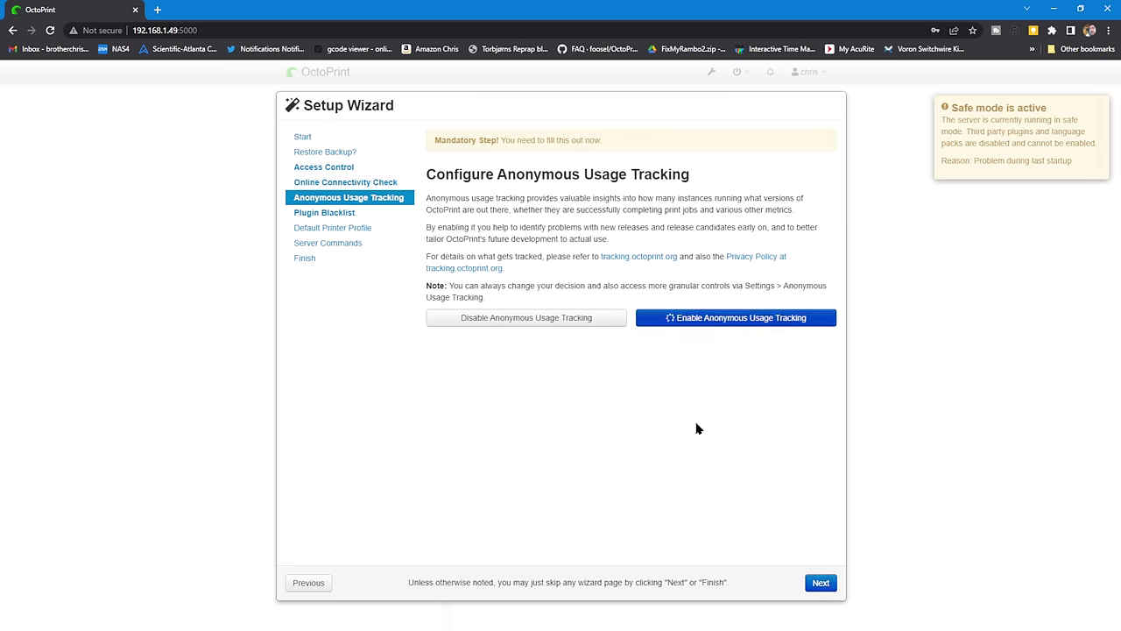
pyautogui.click(819, 584)
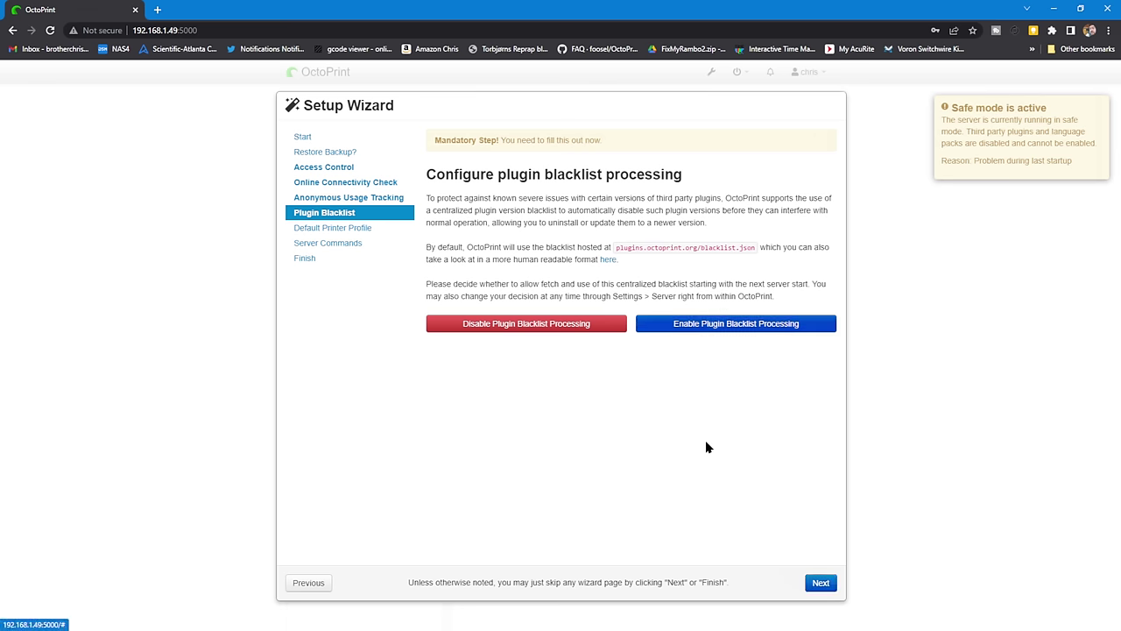
pyautogui.click(816, 583)
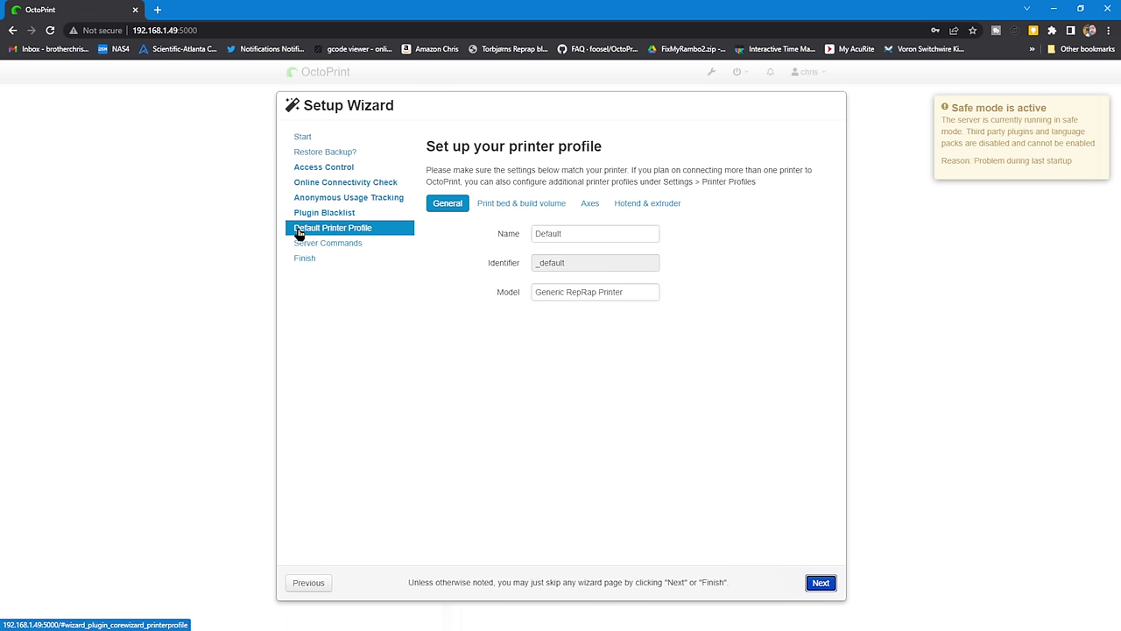
pyautogui.click(821, 584)
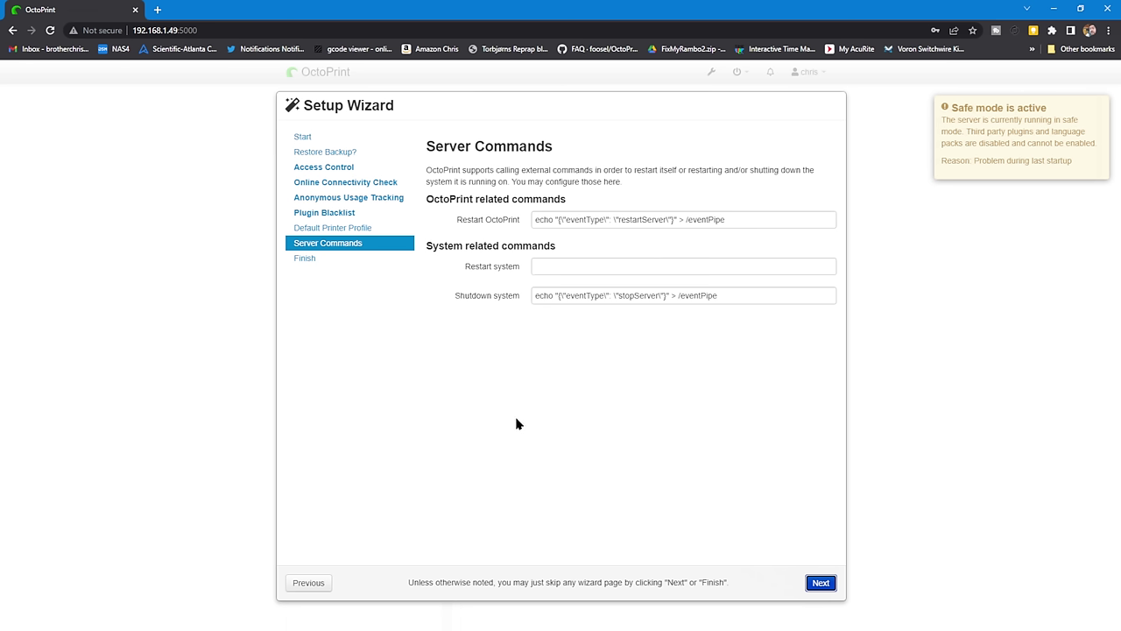
pyautogui.click(823, 585)
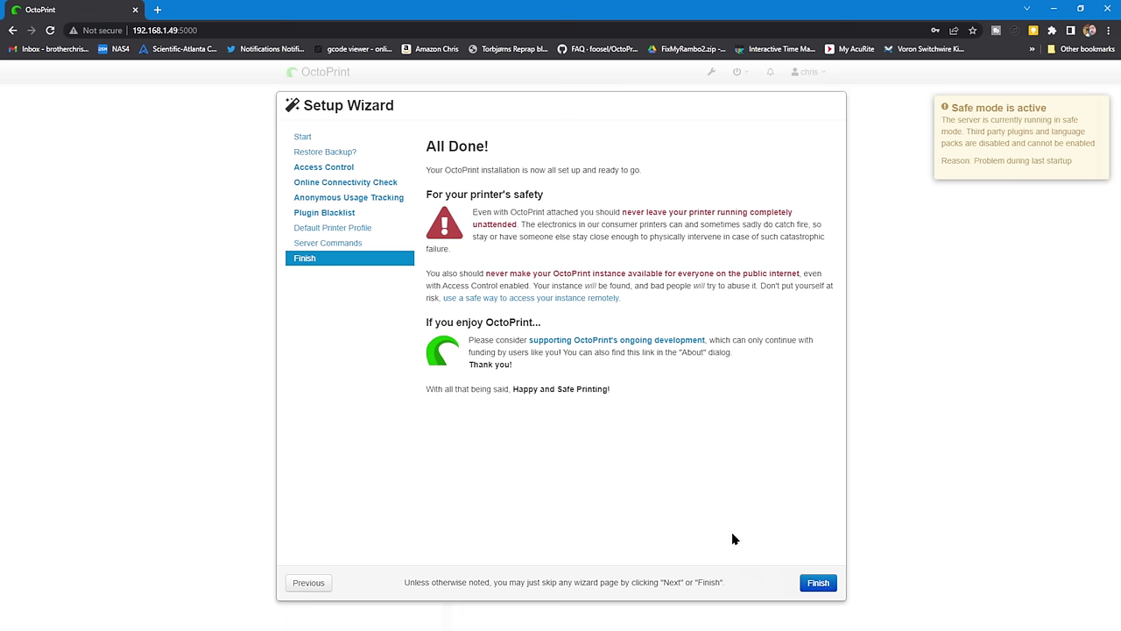
pyautogui.click(815, 583)
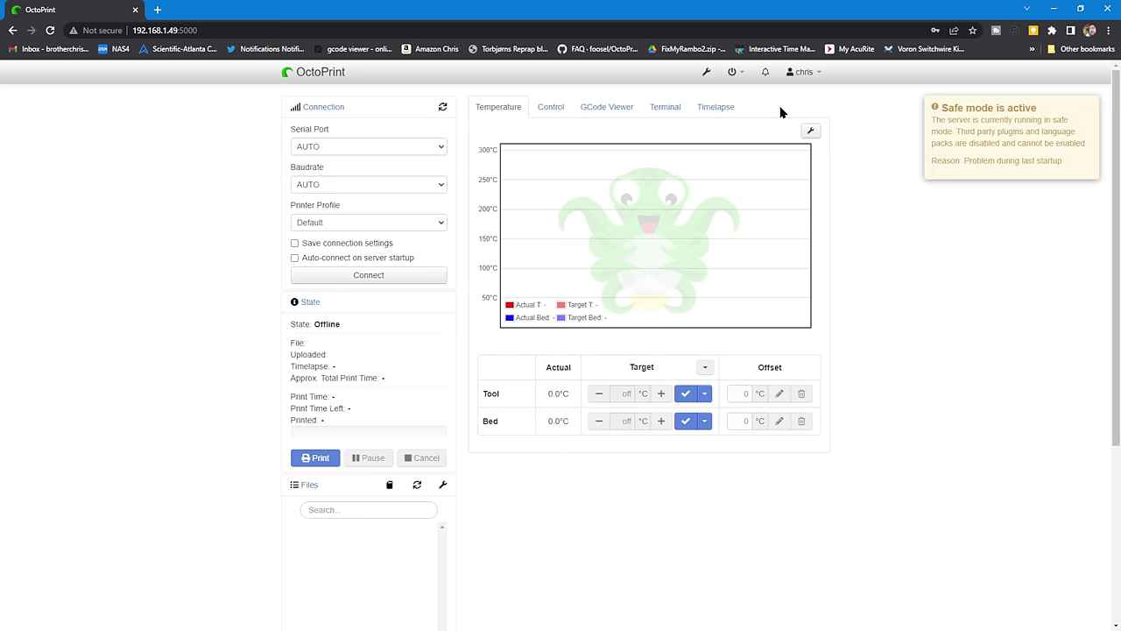
# - Restart OctoPrint from the power menu to leave safe mode
pyautogui.click(742, 77)
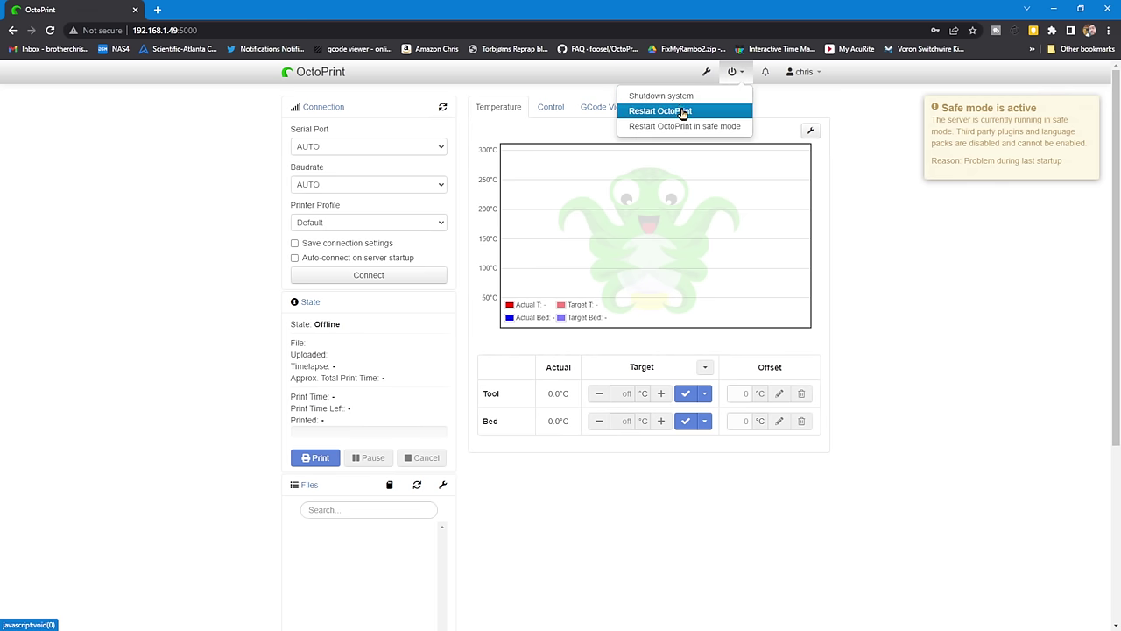
pyautogui.click(683, 112)
pyautogui.click(683, 407)
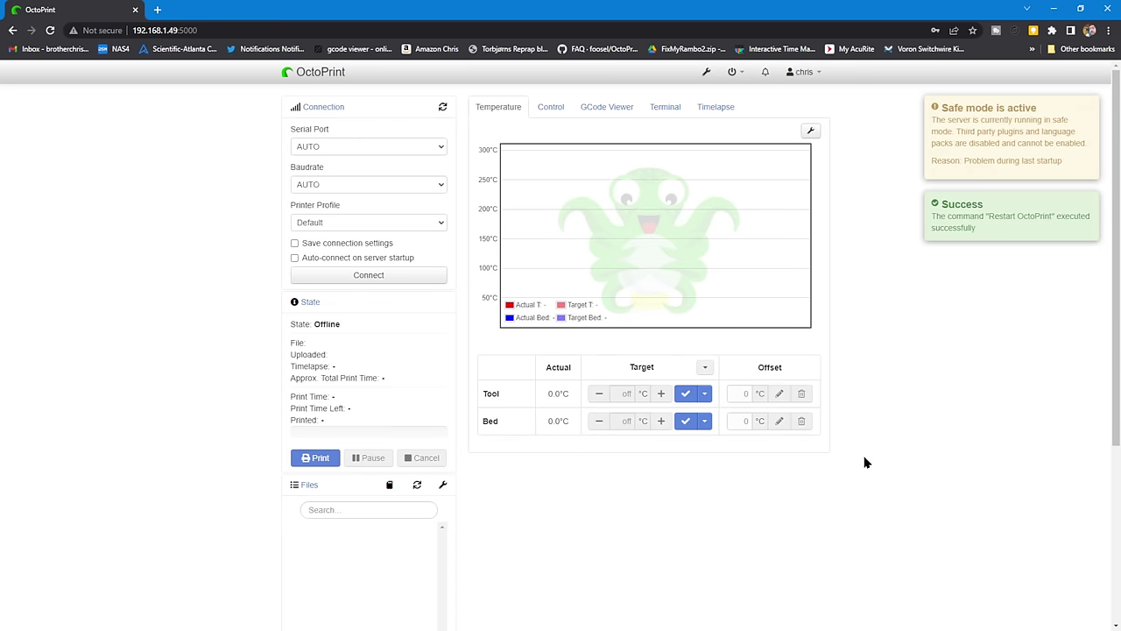
# - Connect to the printer on /dev/ttyOcto4a at 115200, saving settings and auto-connecting on startup
pyautogui.click(442, 149)
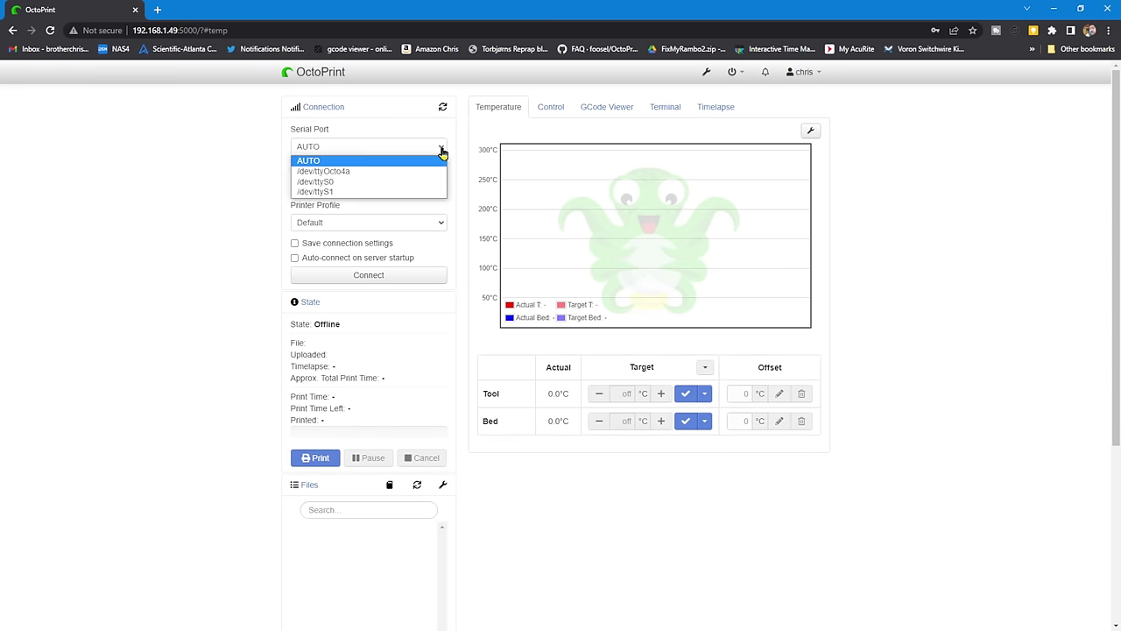
pyautogui.click(379, 170)
pyautogui.click(391, 186)
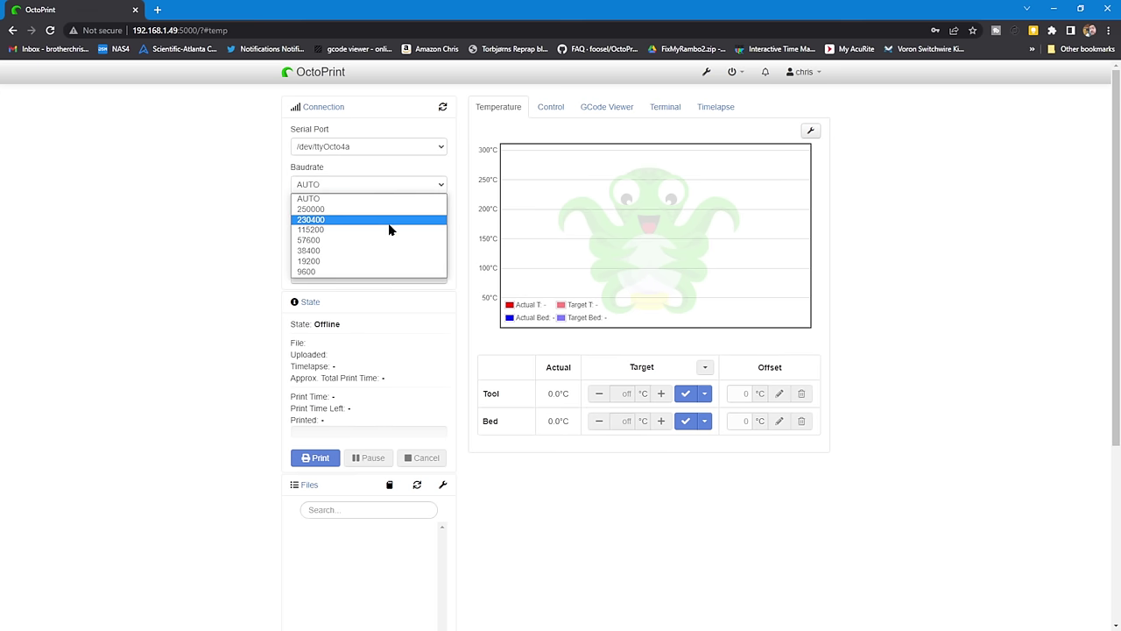
pyautogui.click(391, 231)
pyautogui.click(363, 244)
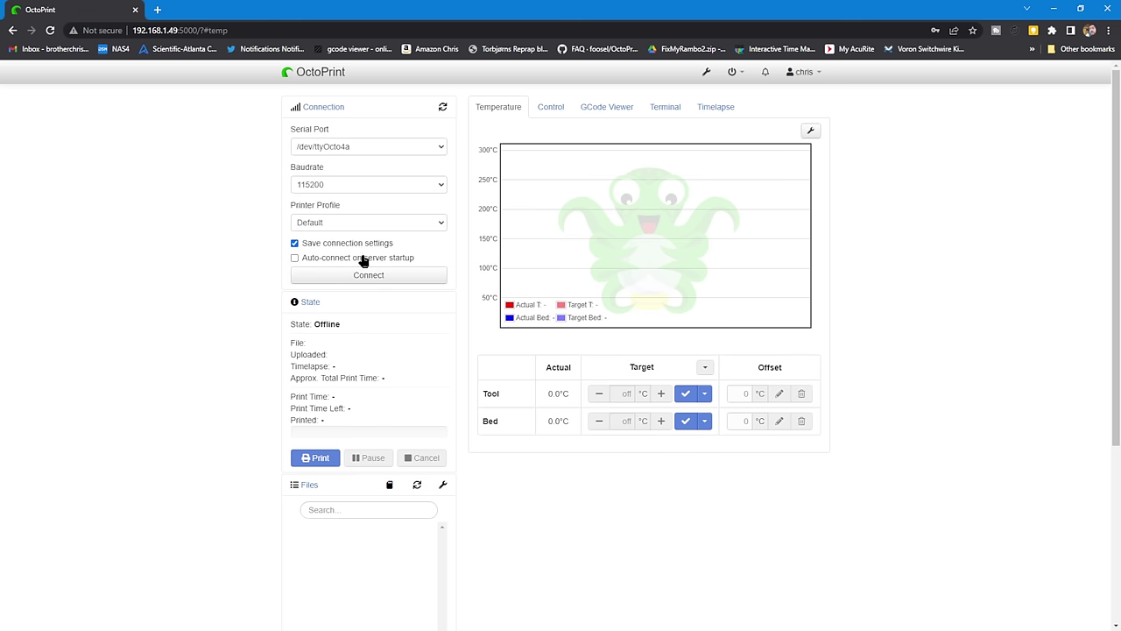
pyautogui.click(365, 260)
pyautogui.click(344, 278)
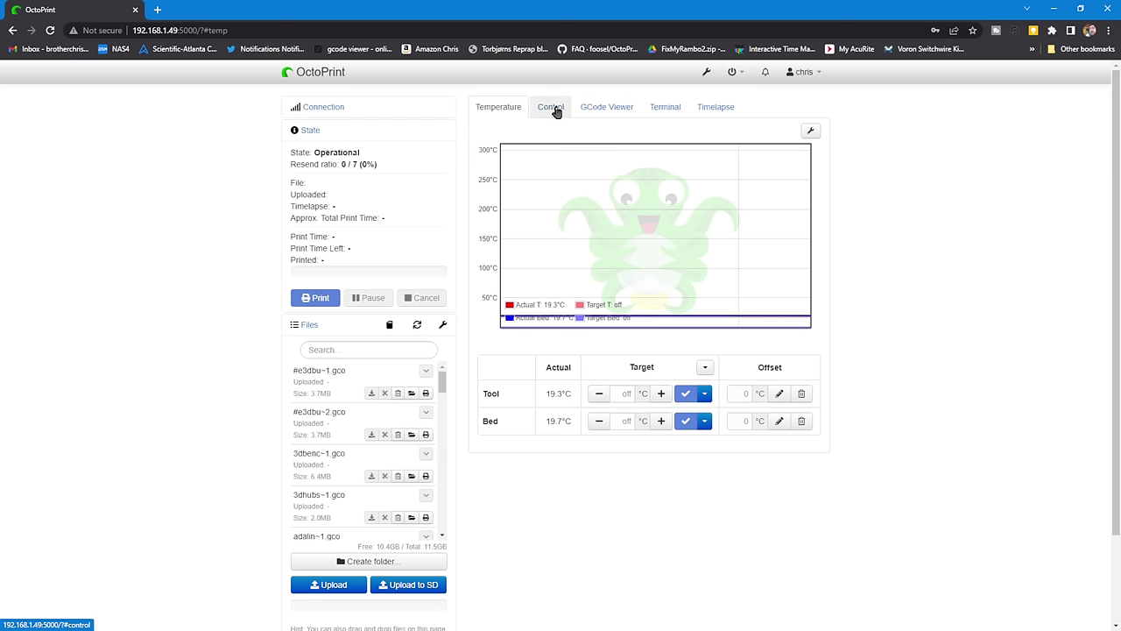
pyautogui.click(554, 109)
# - Enable the camera server in Octo4a's settings and return to the Server status page
pyautogui.moveTo(618, 263)
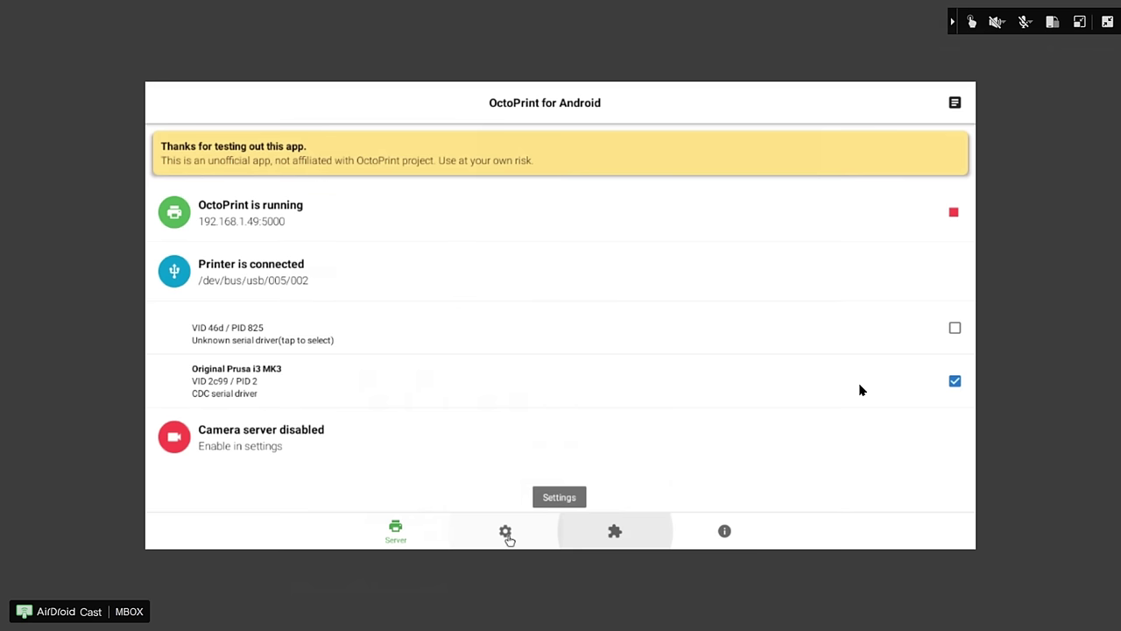
pyautogui.click(508, 534)
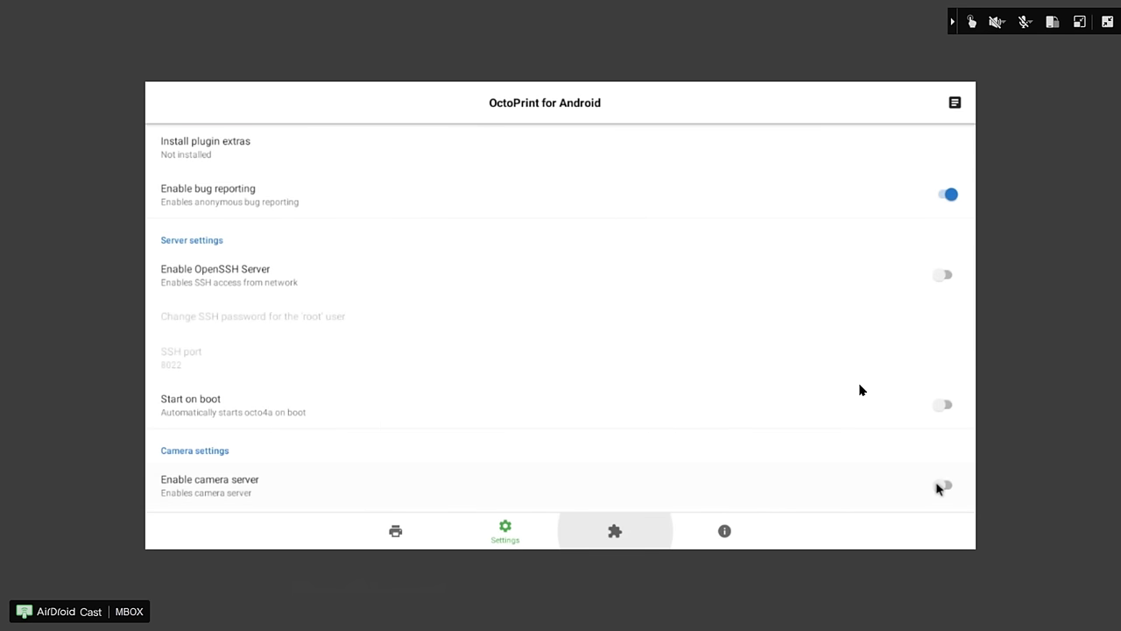
pyautogui.click(943, 486)
pyautogui.click(395, 530)
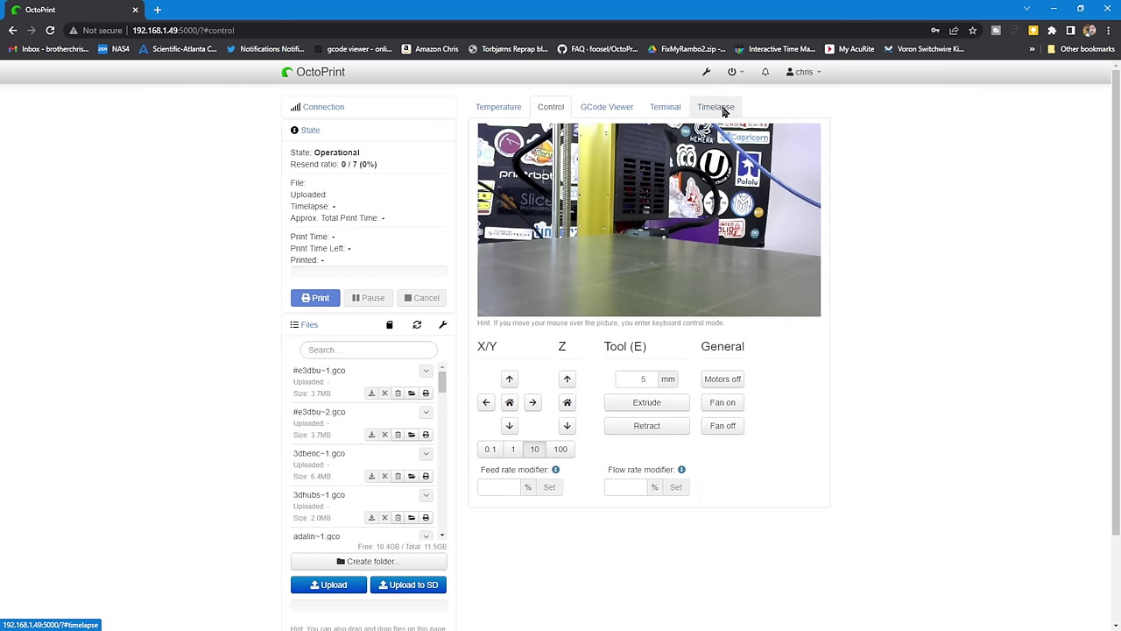
# - Set OctoPrint's Timelapse Mode to On Z Change and save the changes
pyautogui.click(720, 108)
pyautogui.click(708, 172)
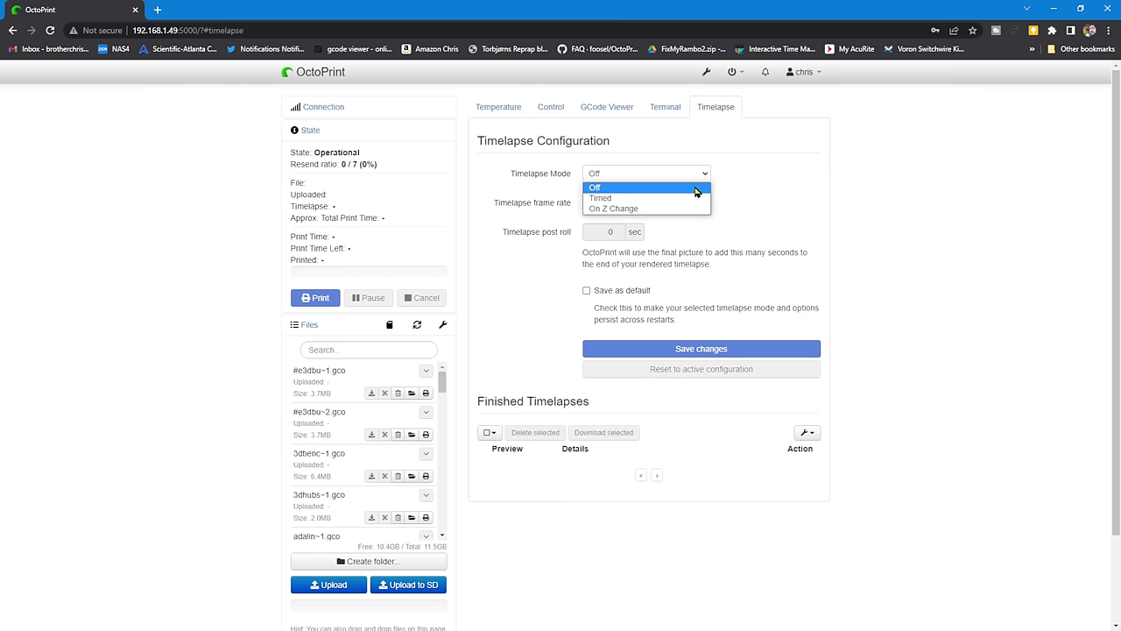
pyautogui.click(695, 195)
pyautogui.click(765, 554)
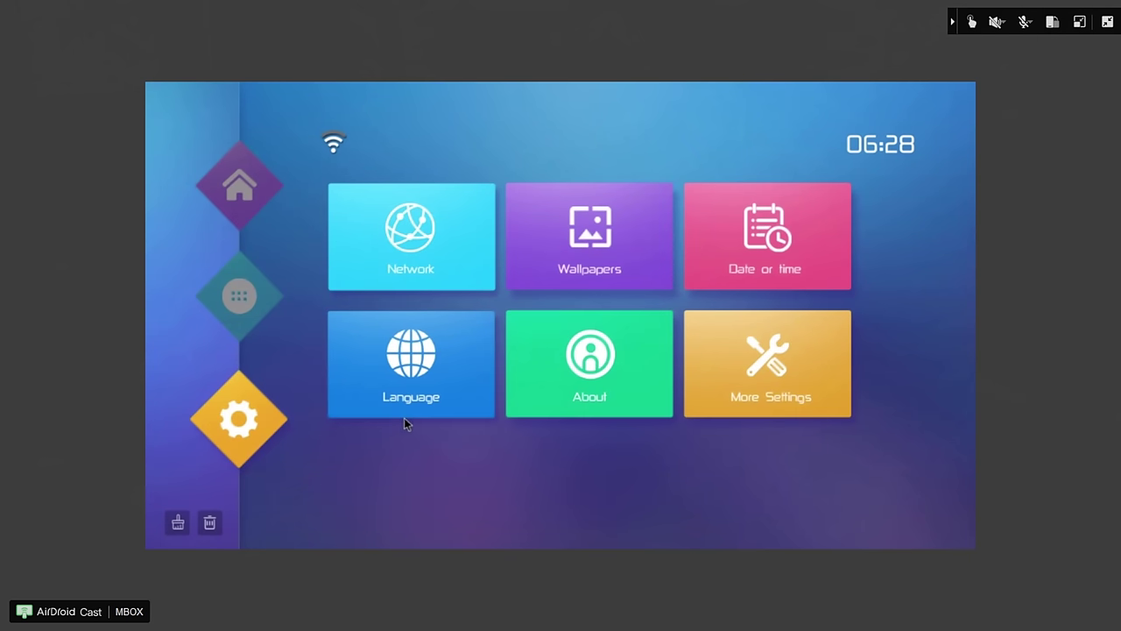
# - Open Device Preferences > About in the TV box settings, then retry loading the OctoPrint page
pyautogui.click(770, 398)
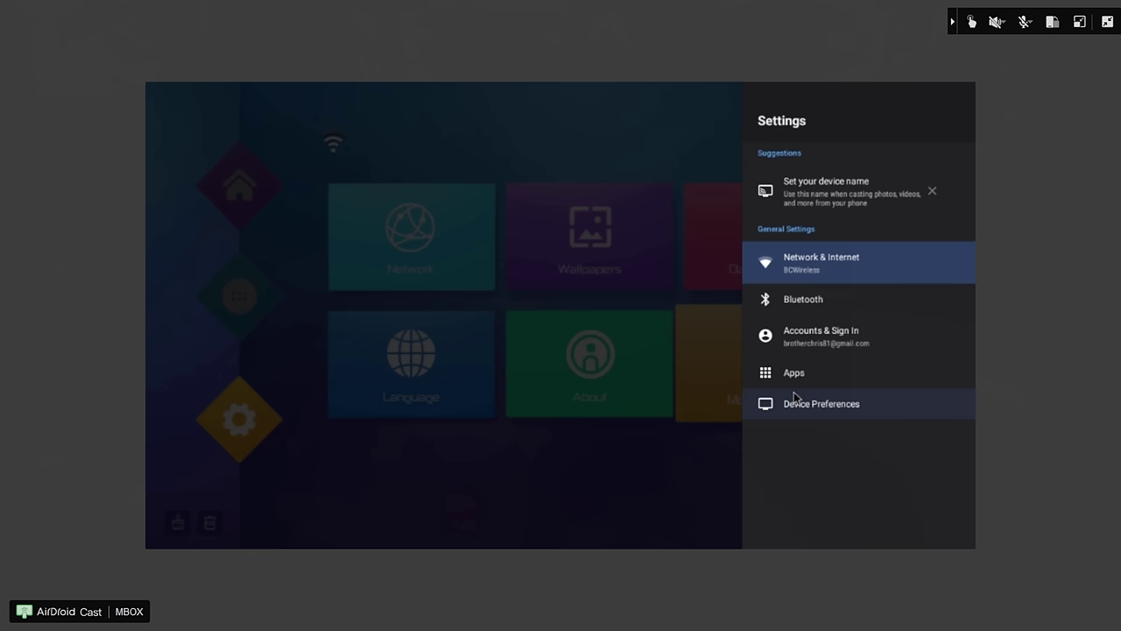
pyautogui.click(794, 398)
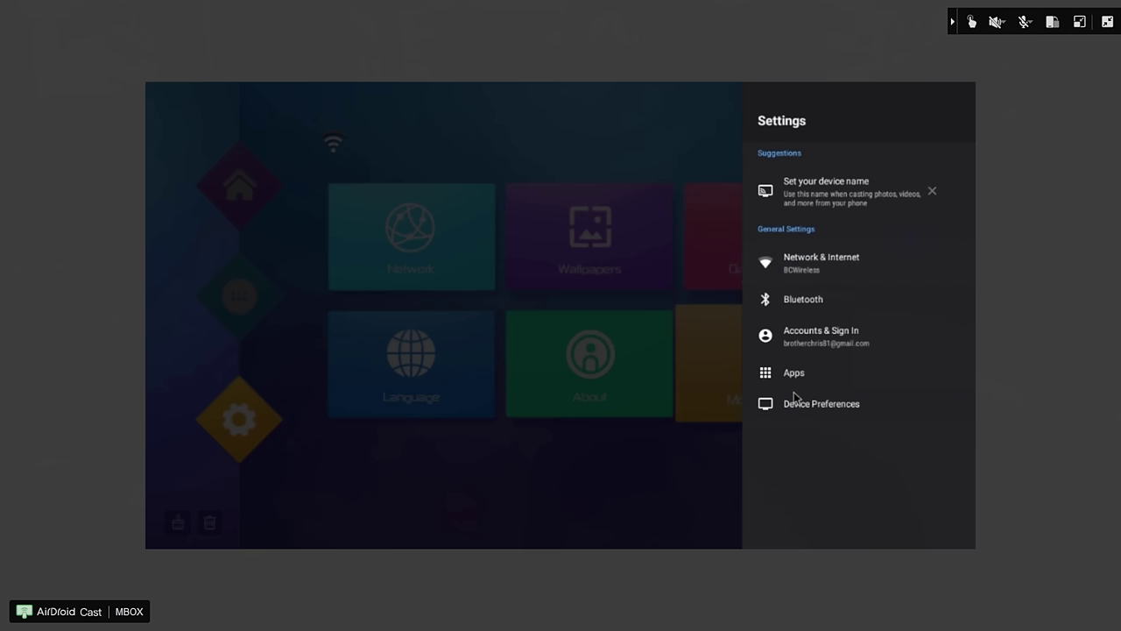
pyautogui.click(795, 159)
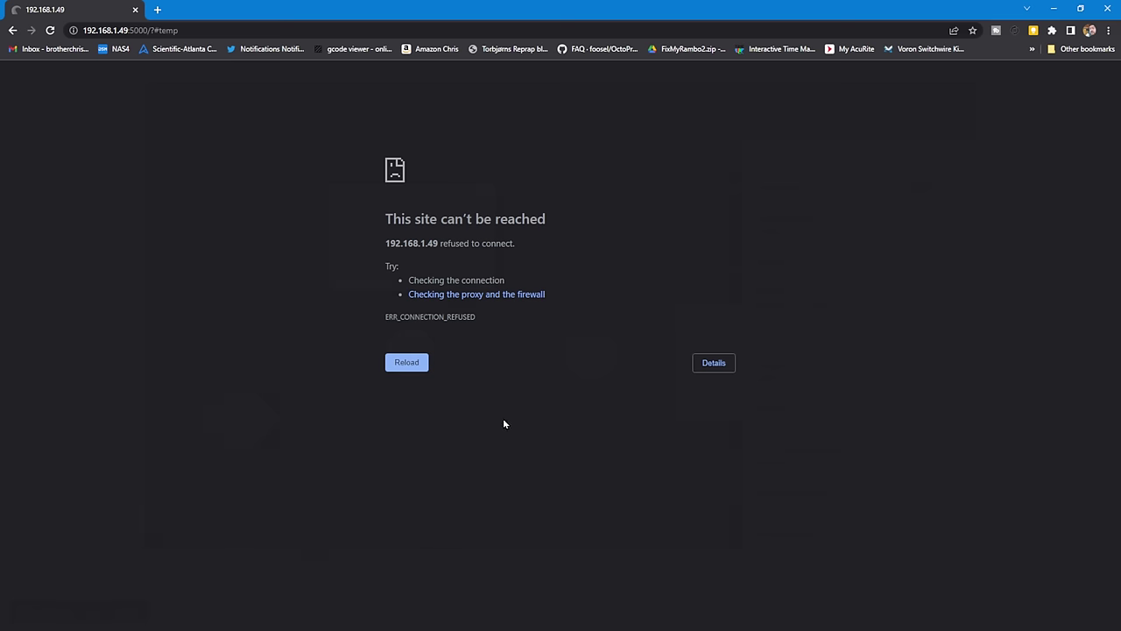
pyautogui.press('F5')
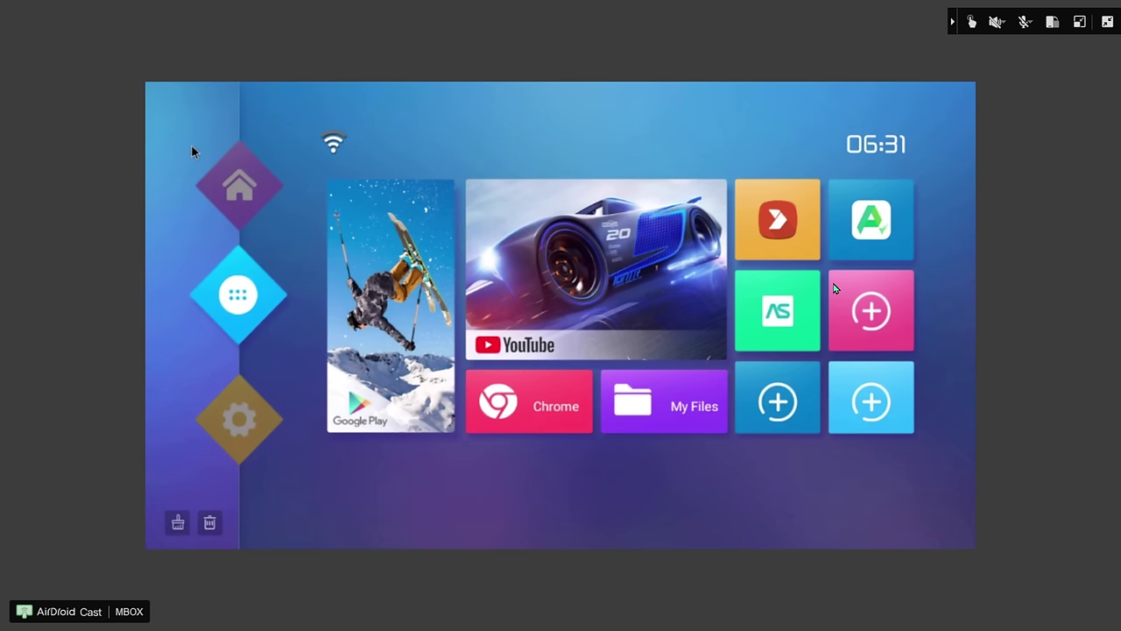
# - Check that OctoPrint for Android has Start on boot and camera server enabled, then go Home
pyautogui.press('Return')
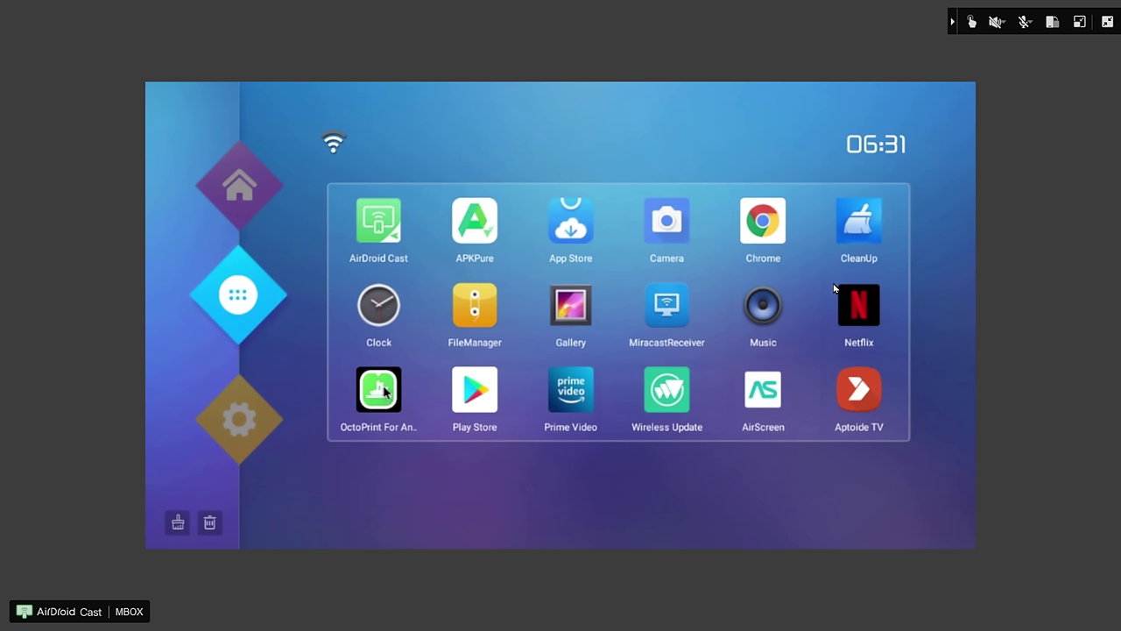
pyautogui.click(385, 391)
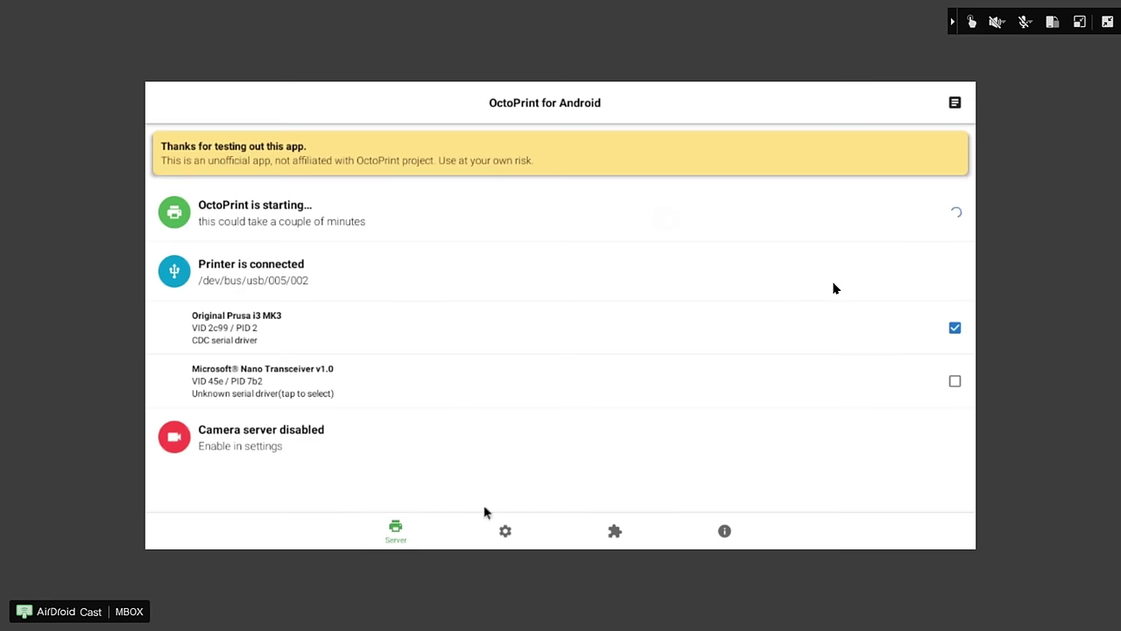
pyautogui.click(507, 531)
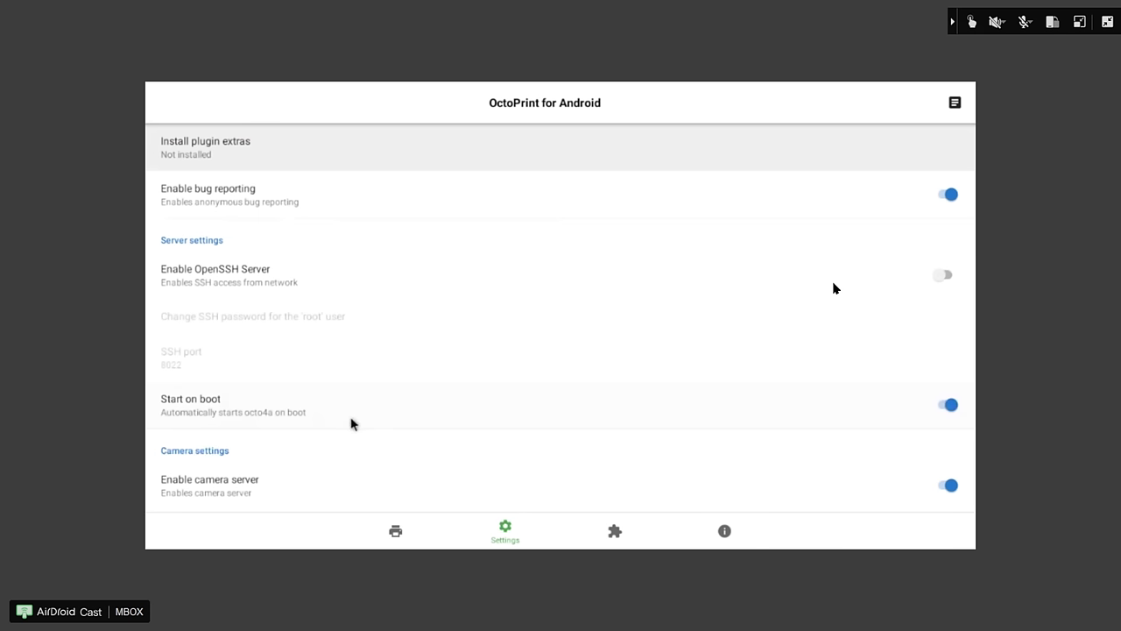
pyautogui.press('Home')
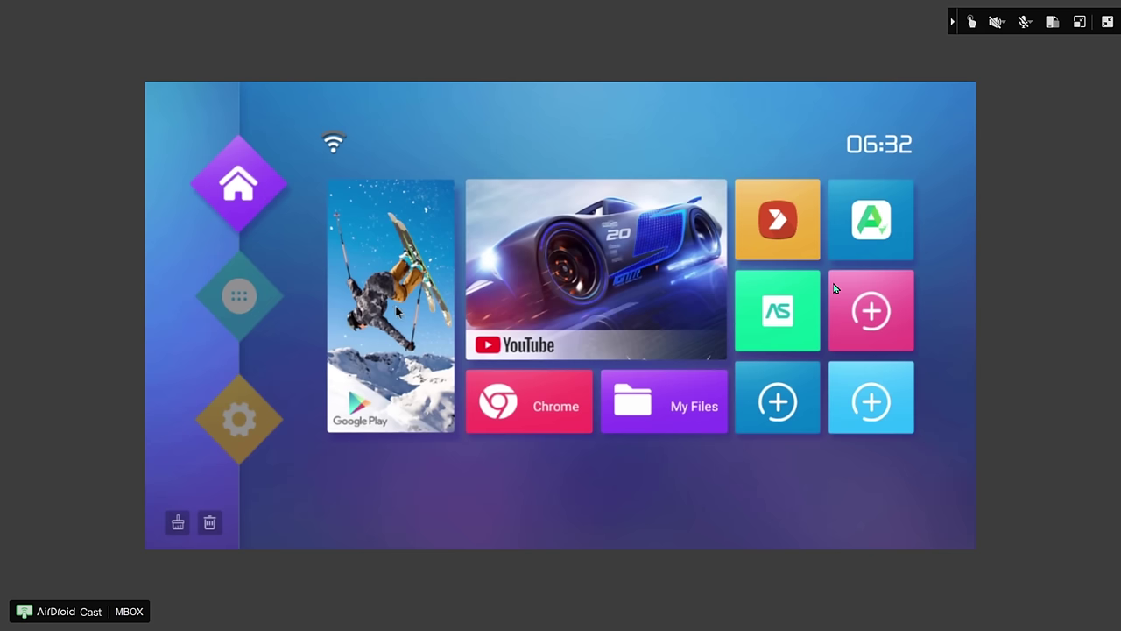
# - Search Google Play for 'macrodroid' and install MacroDroid - Device Automation
pyautogui.click(399, 313)
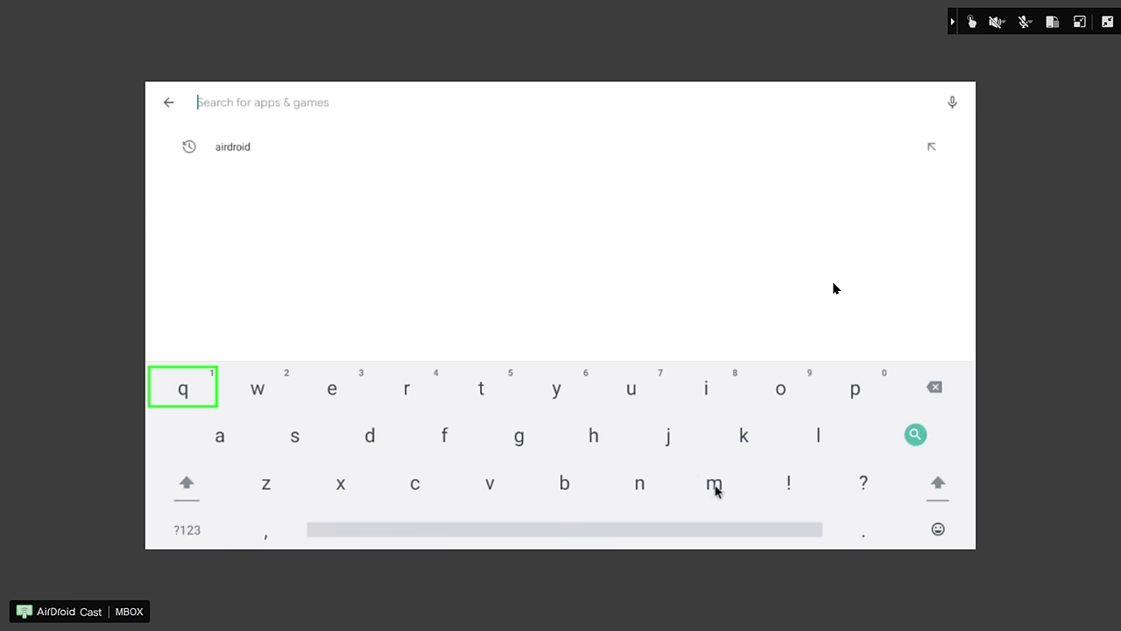
pyautogui.write('macrodroid')
pyautogui.press('Return')
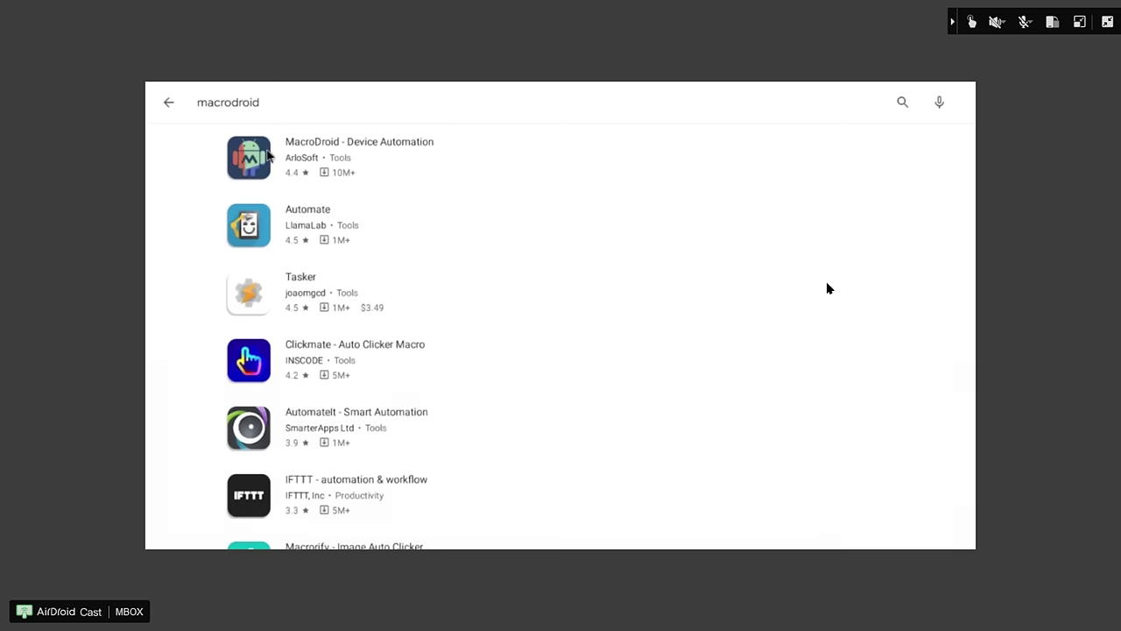
pyautogui.click(254, 157)
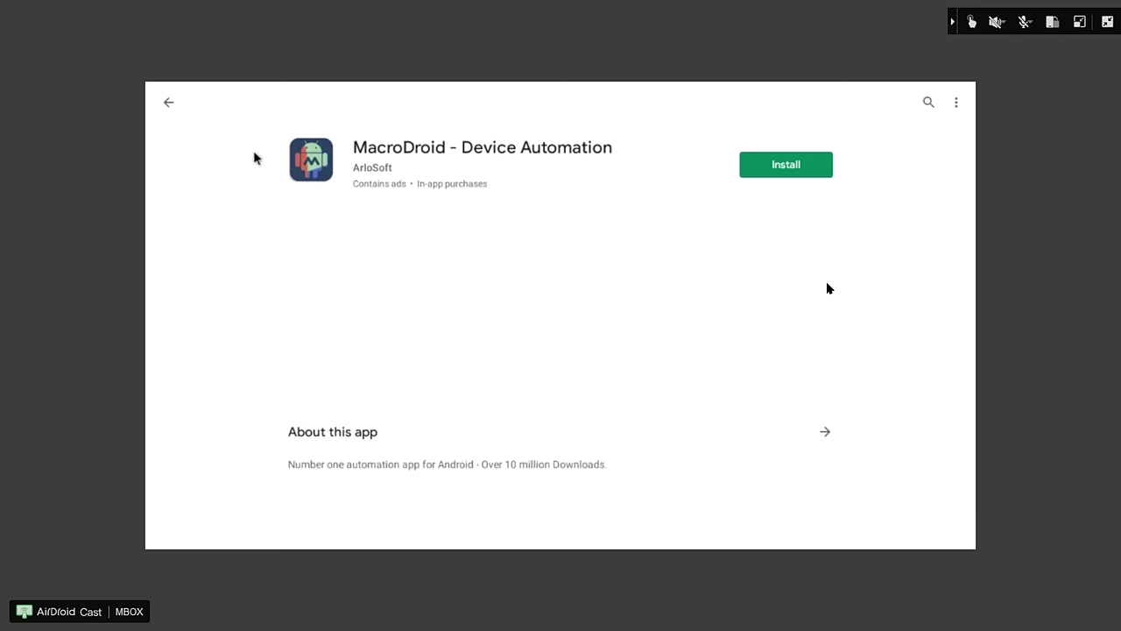
pyautogui.click(786, 165)
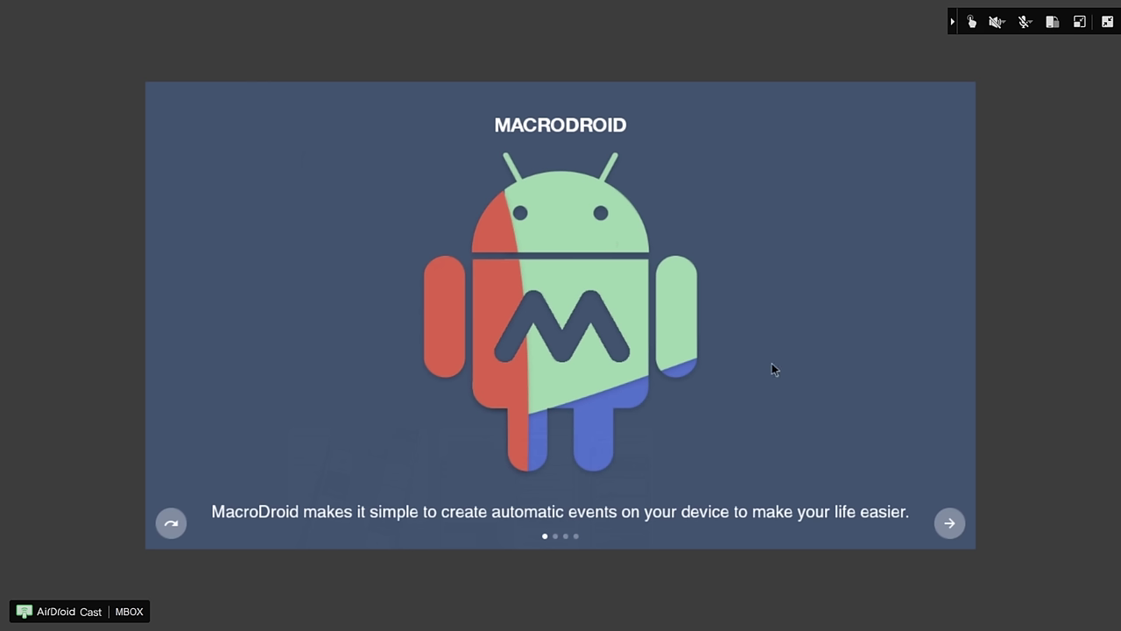
# - Skip the intro and start a new macro with a Device Events > Device Boot trigger
pyautogui.click(948, 524)
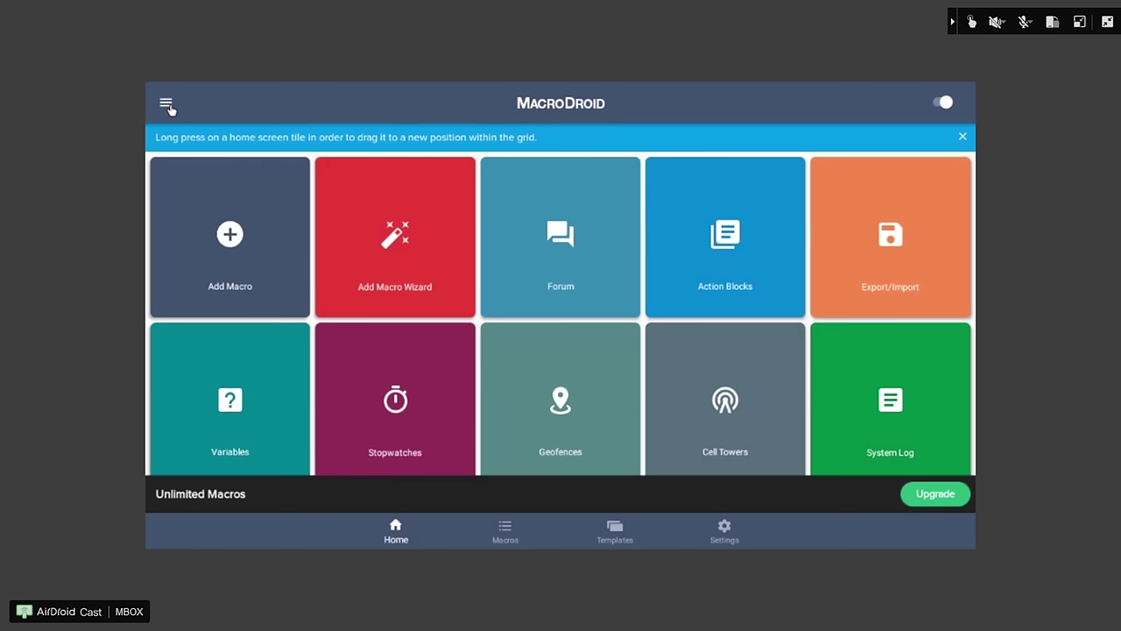
pyautogui.click(387, 250)
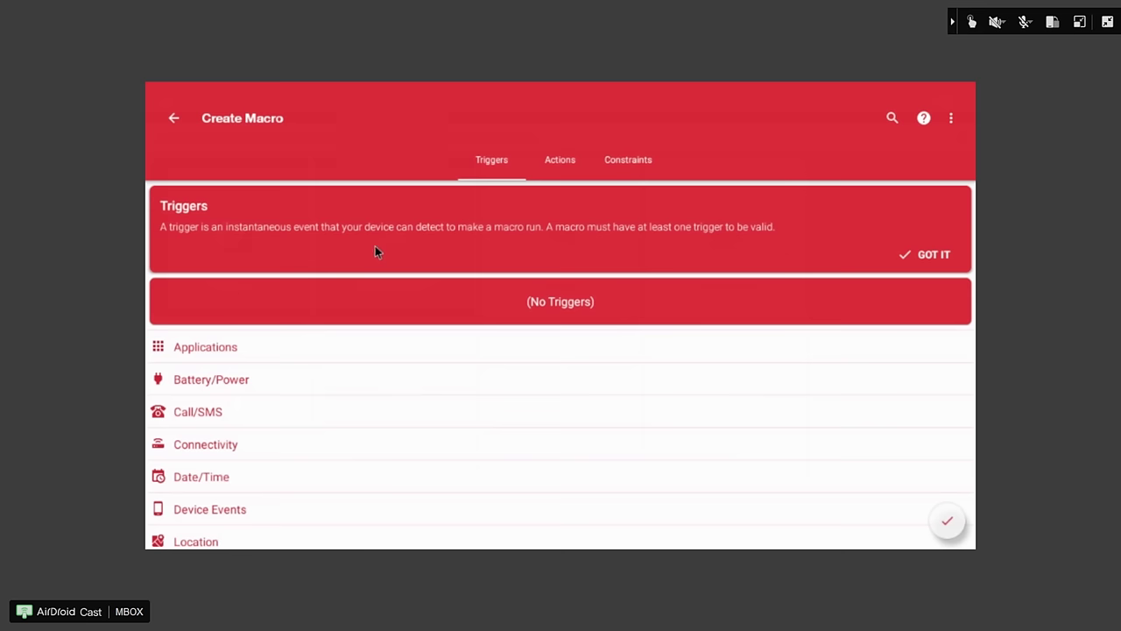
pyautogui.scroll(-2, 265, 403)
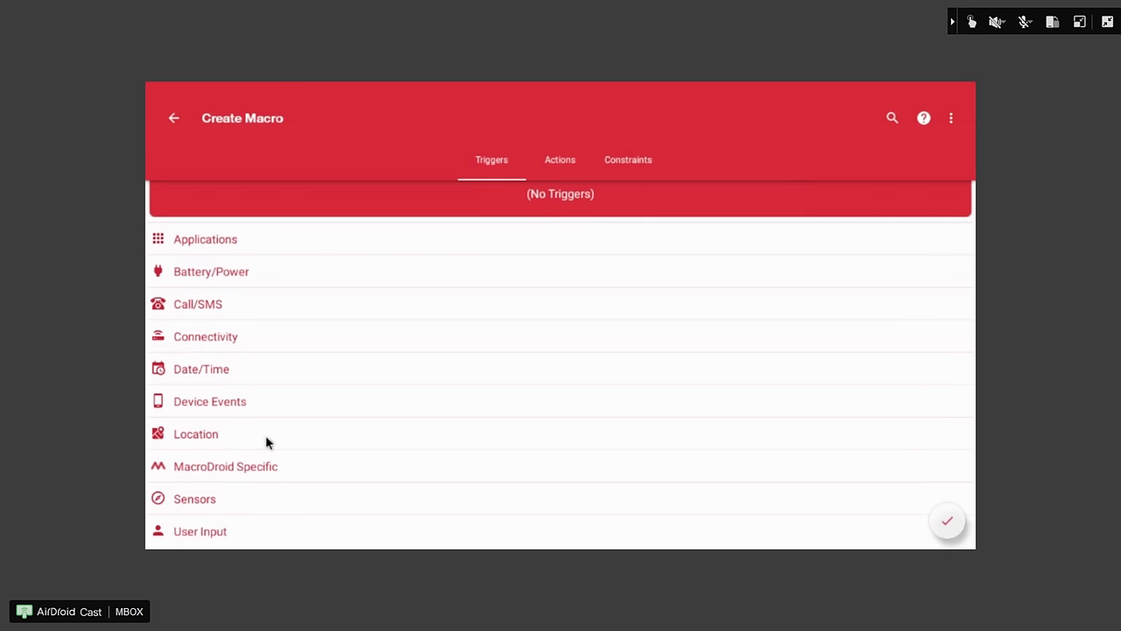
pyautogui.click(228, 402)
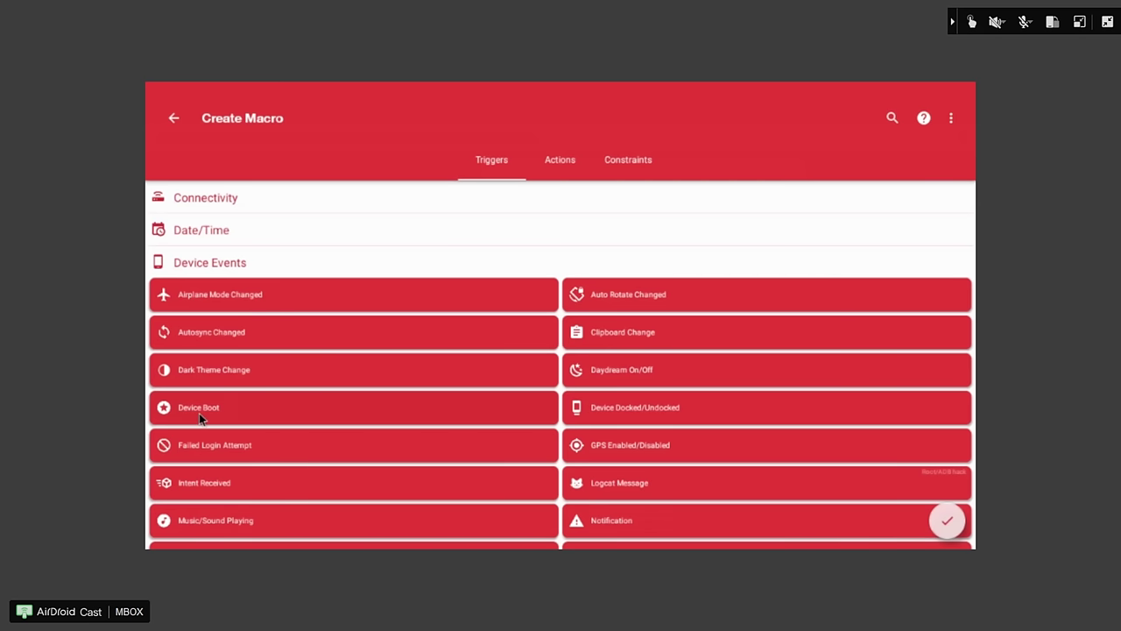
pyautogui.click(199, 412)
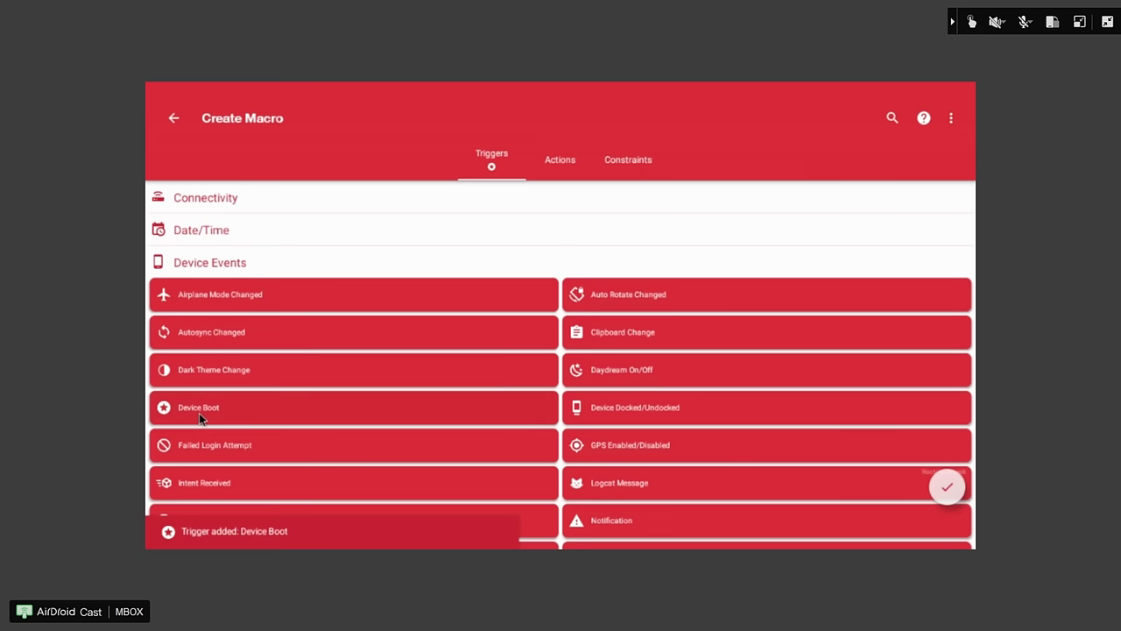
# - Pick the Applications > Launch Application action for the macro
pyautogui.click(556, 162)
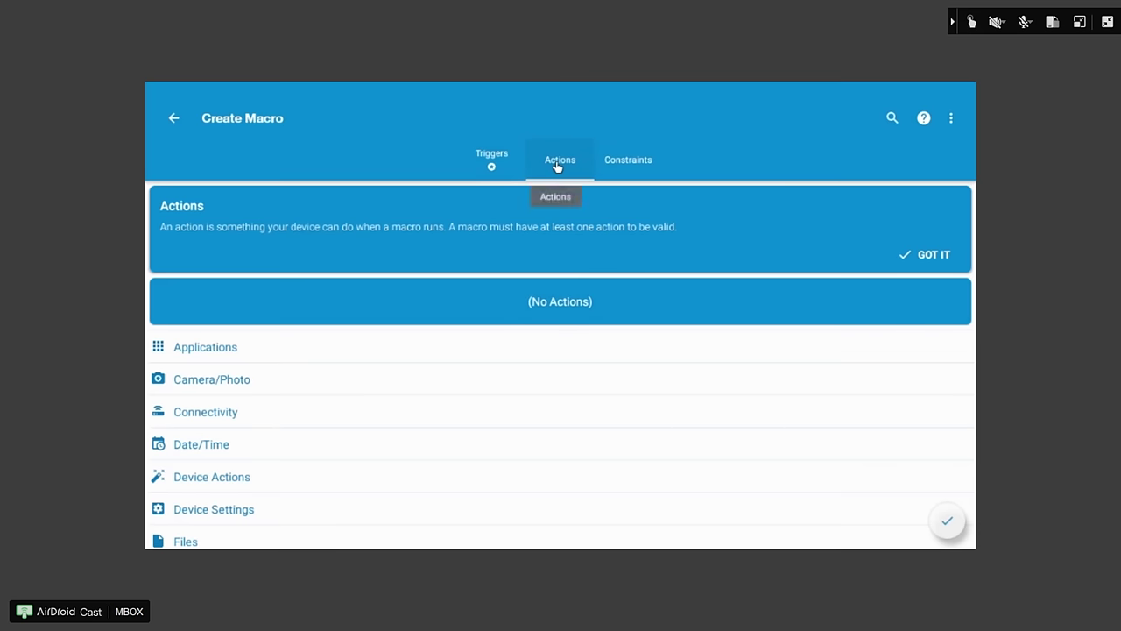
pyautogui.click(234, 345)
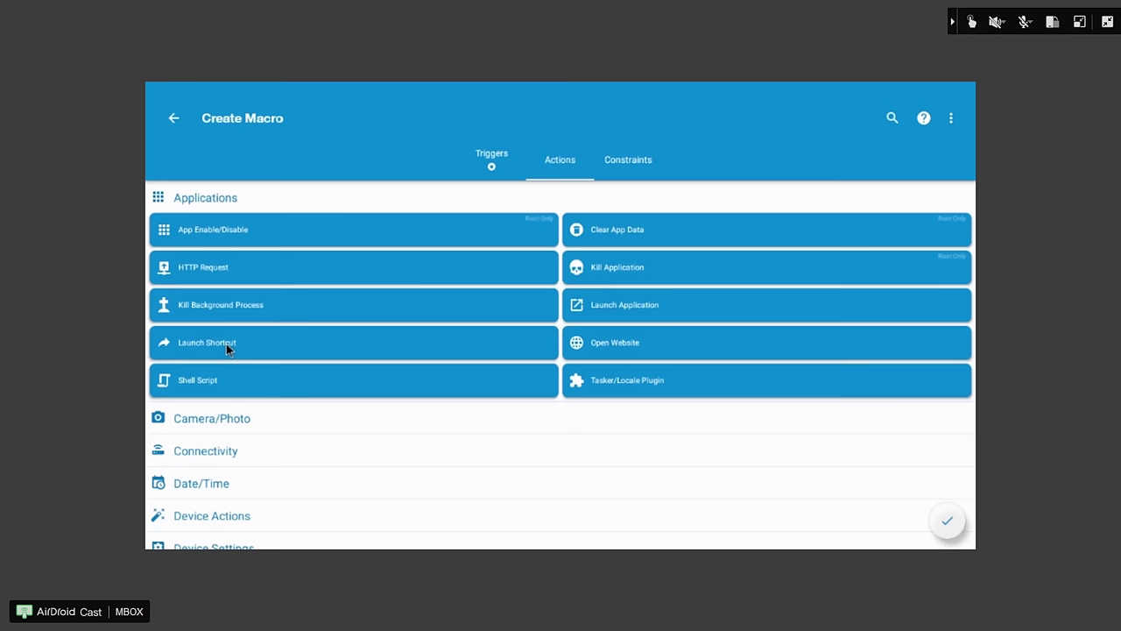
pyautogui.click(604, 306)
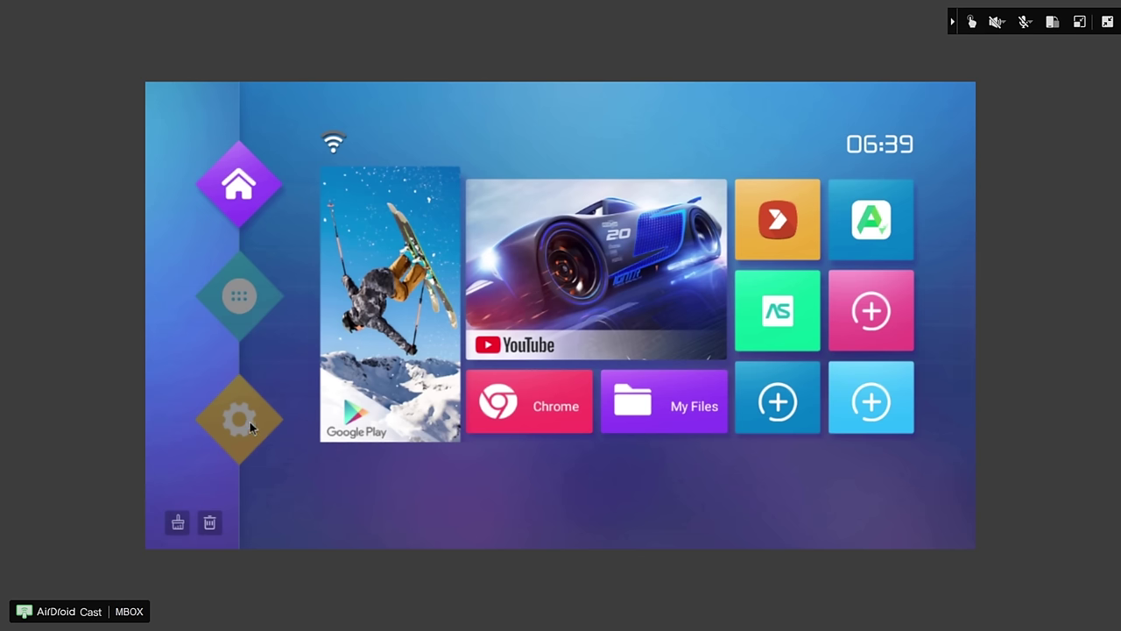
# - Under Special app access, allow MacroDroid and OctoPrint For Android to display over other apps
pyautogui.click(250, 421)
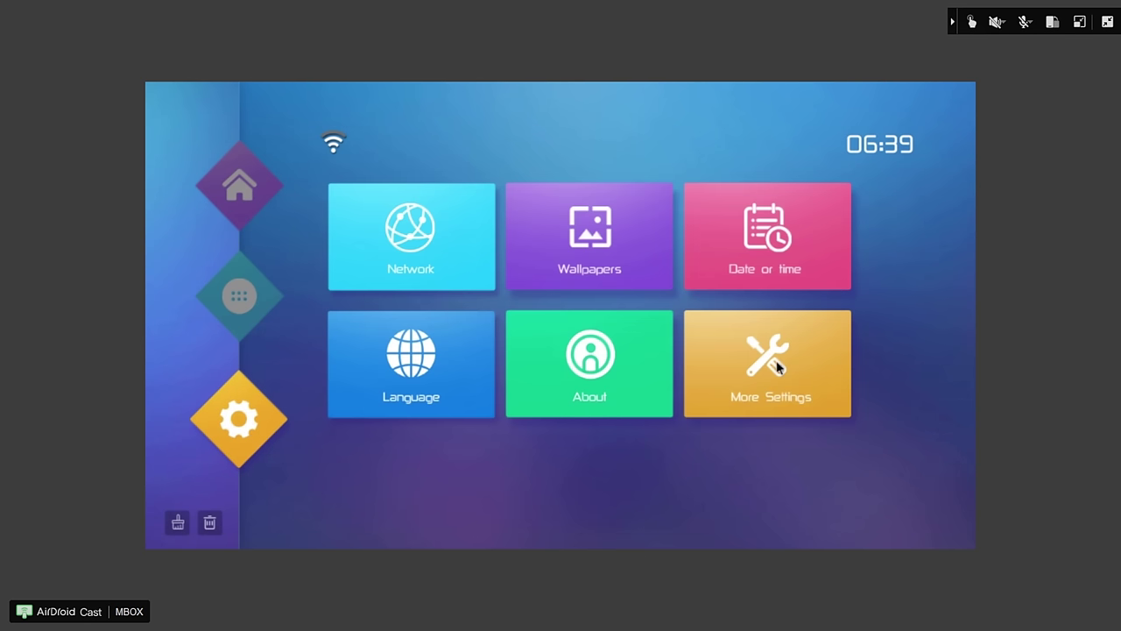
pyautogui.click(776, 362)
pyautogui.click(817, 373)
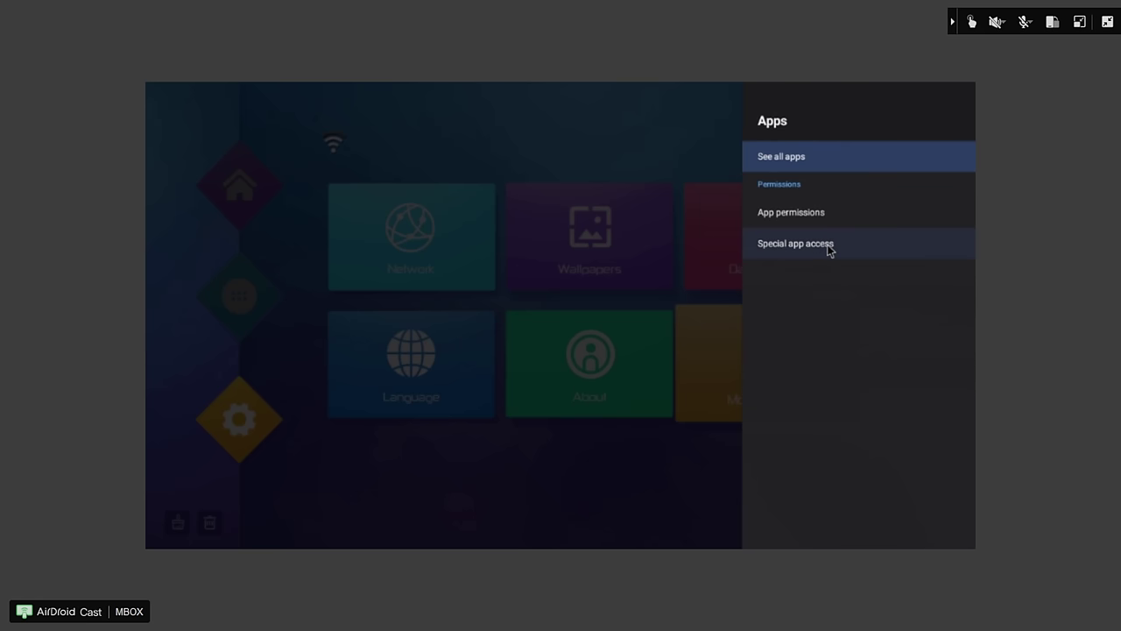
pyautogui.click(829, 249)
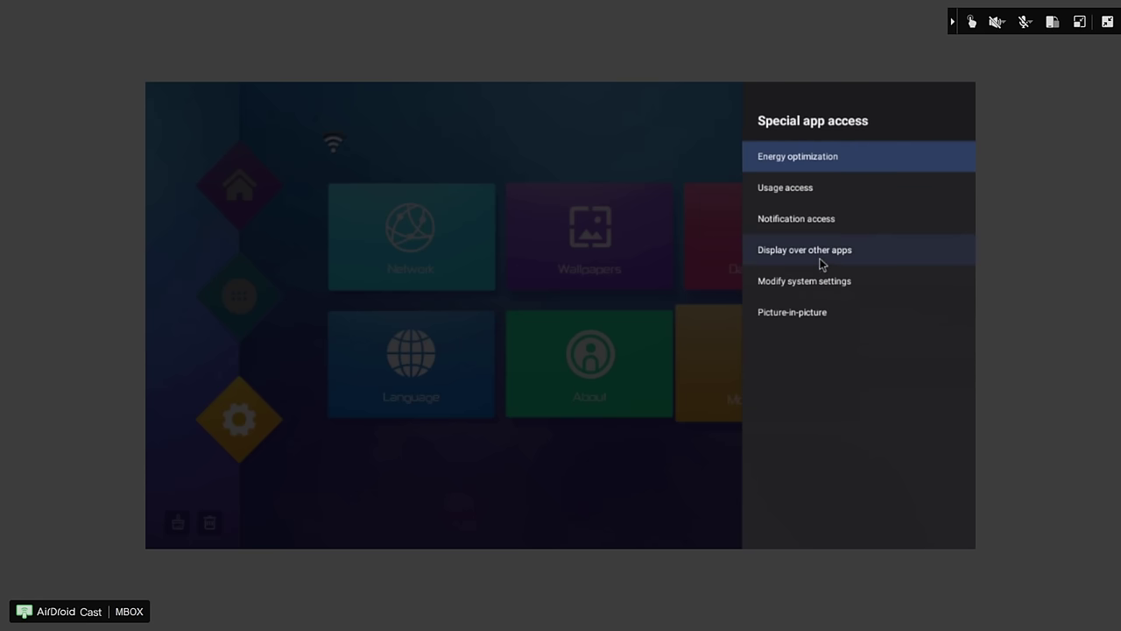
pyautogui.click(821, 254)
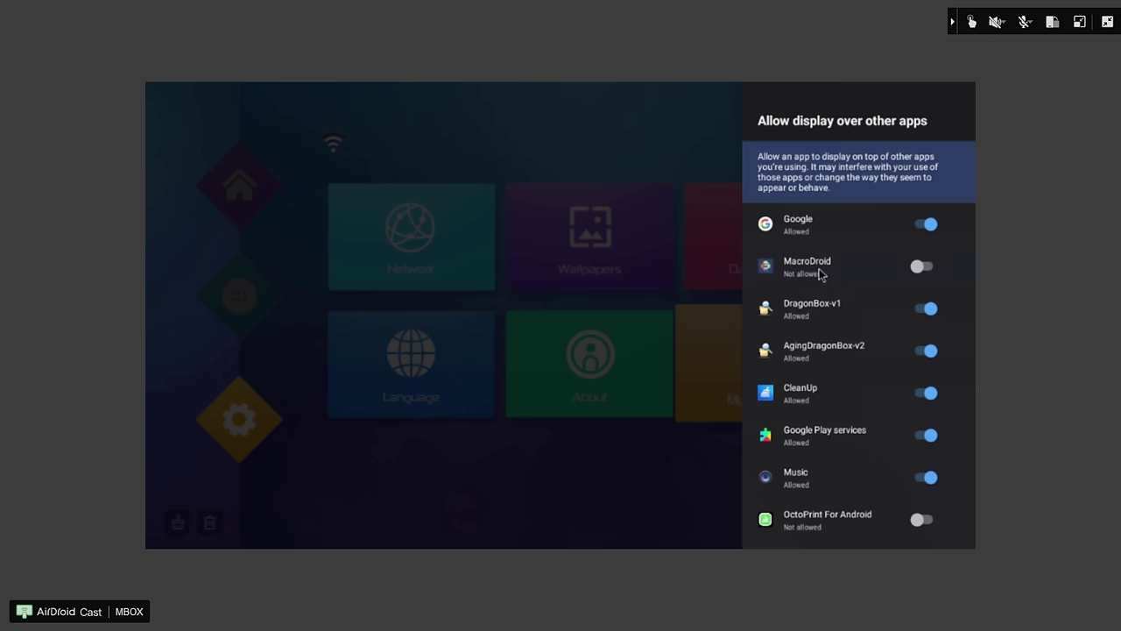
pyautogui.click(919, 268)
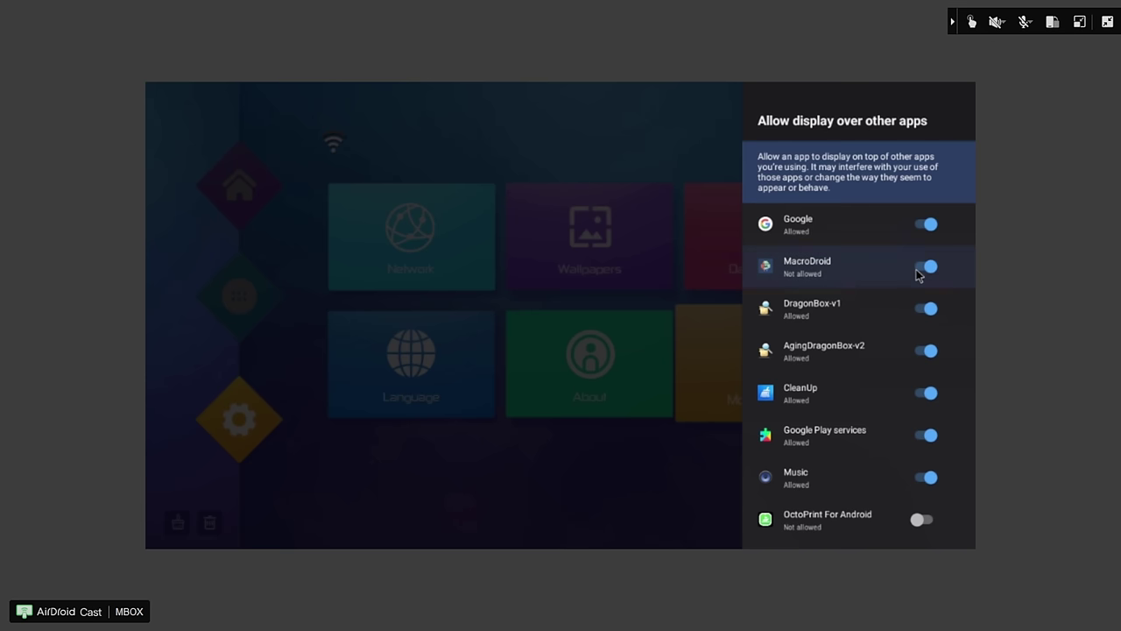
pyautogui.click(919, 520)
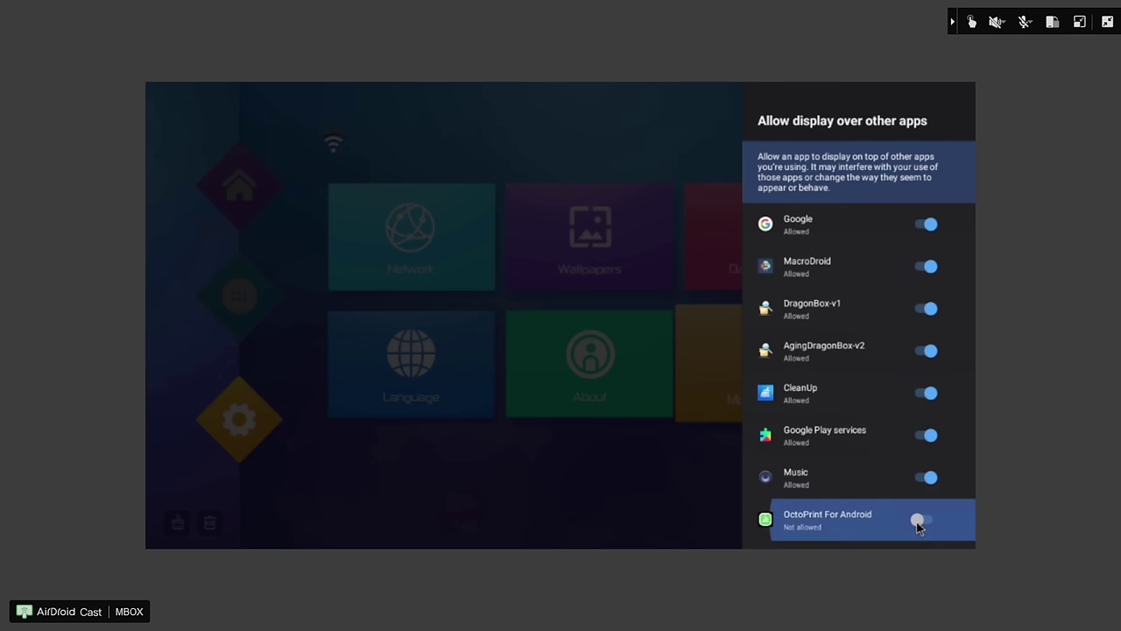
pyautogui.click(633, 481)
pyautogui.click(250, 294)
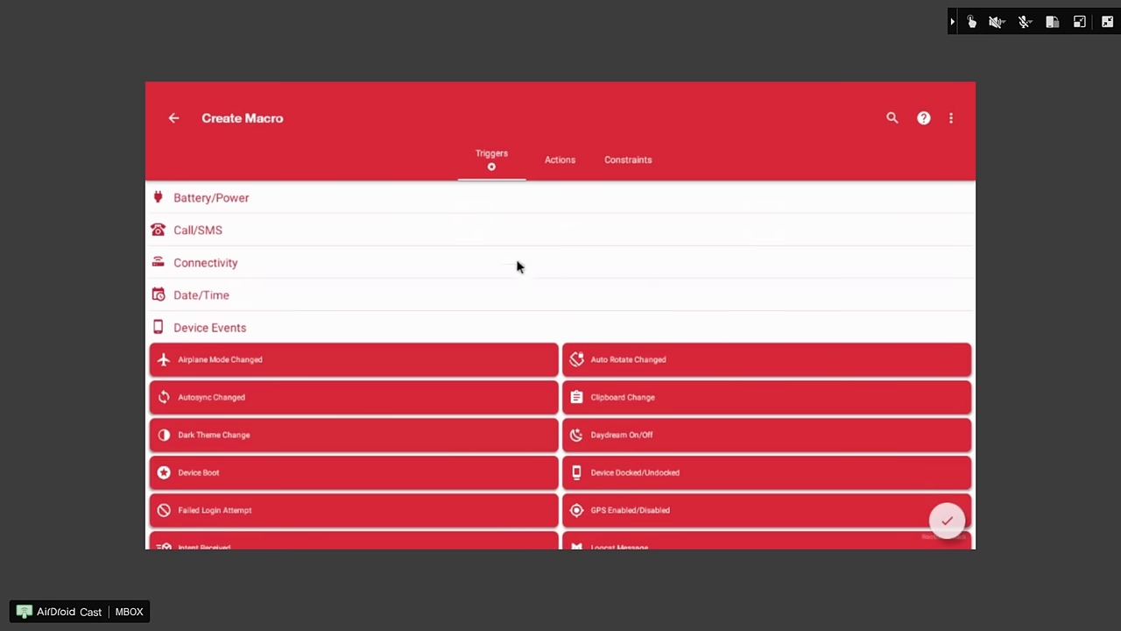
# - Add a Launch Application action targeting OctoPrint For Android, with Force new ticked
pyautogui.click(562, 163)
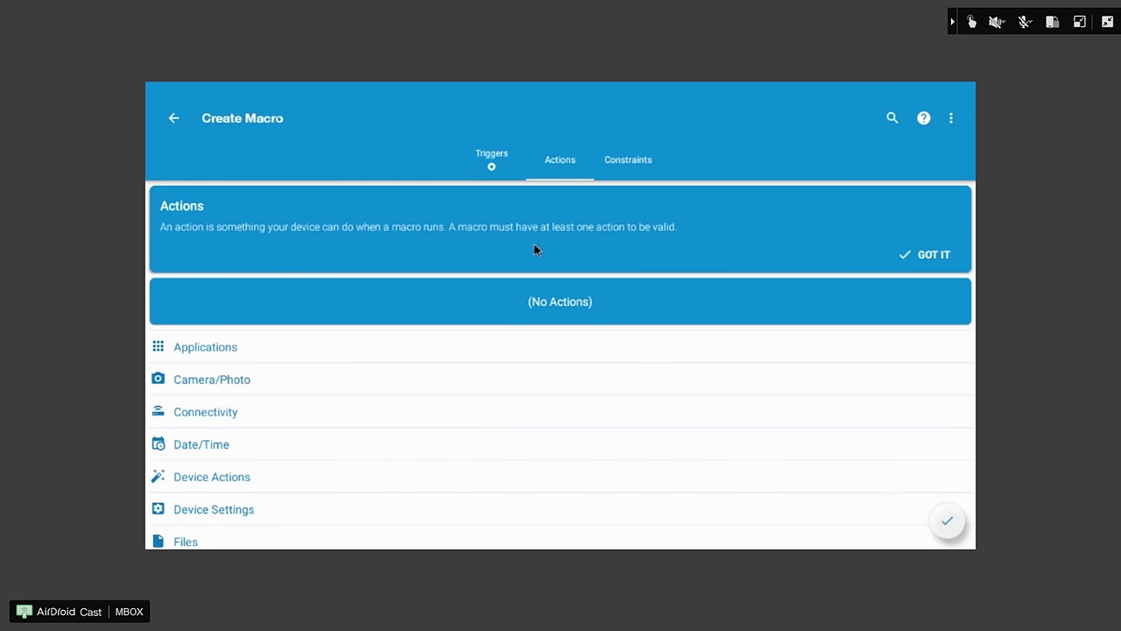
pyautogui.click(215, 353)
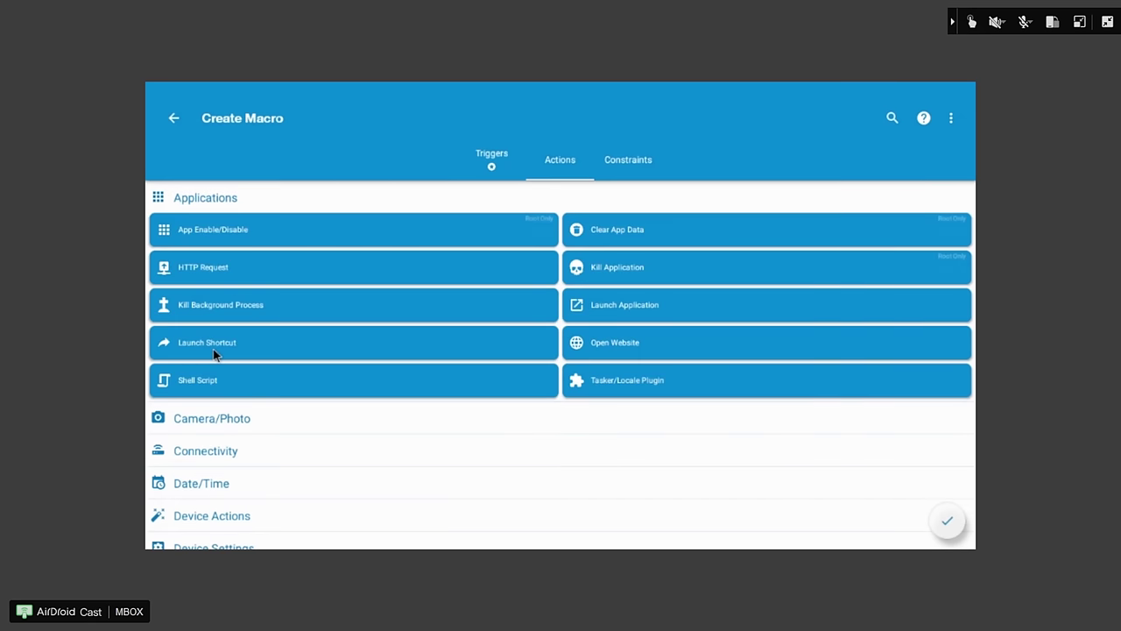
pyautogui.click(621, 299)
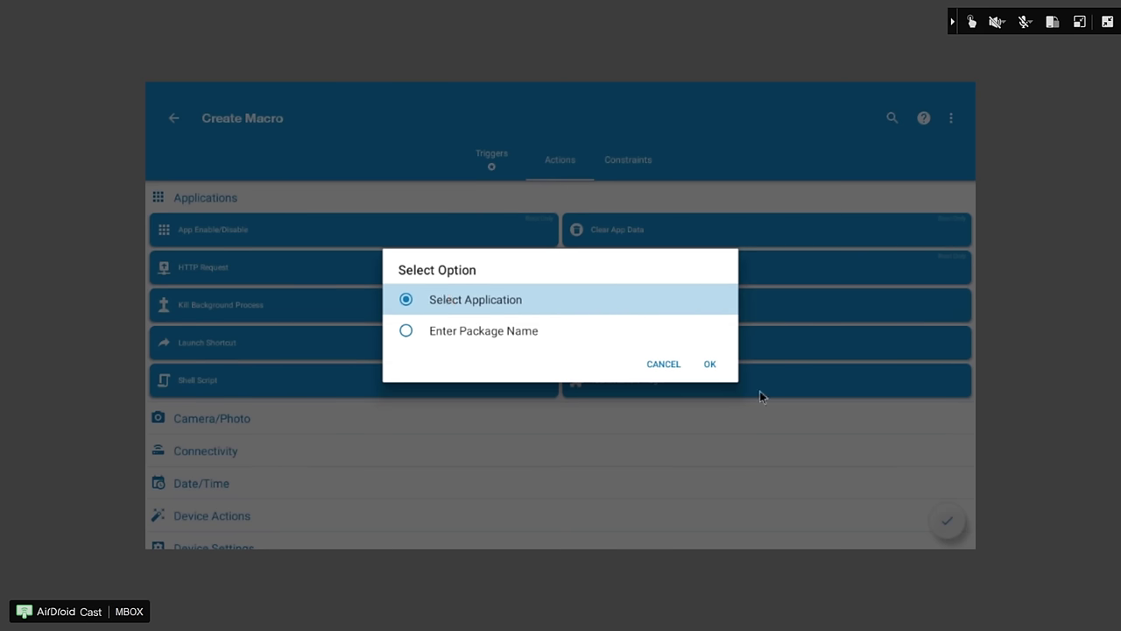
pyautogui.click(709, 364)
pyautogui.scroll(-5, 333, 405)
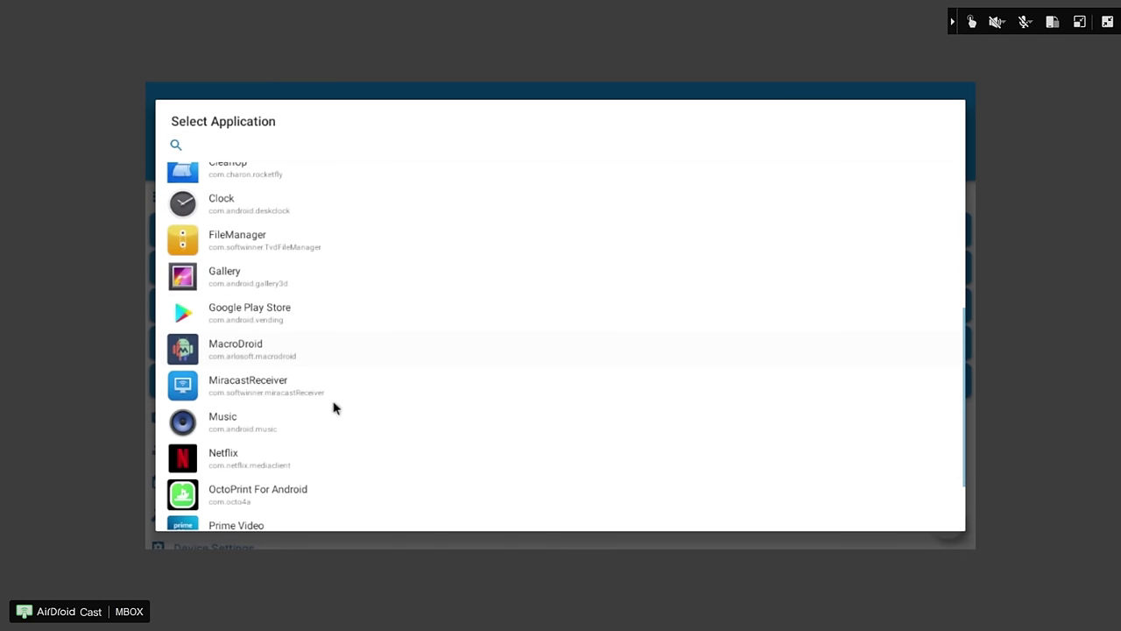
pyautogui.click(278, 418)
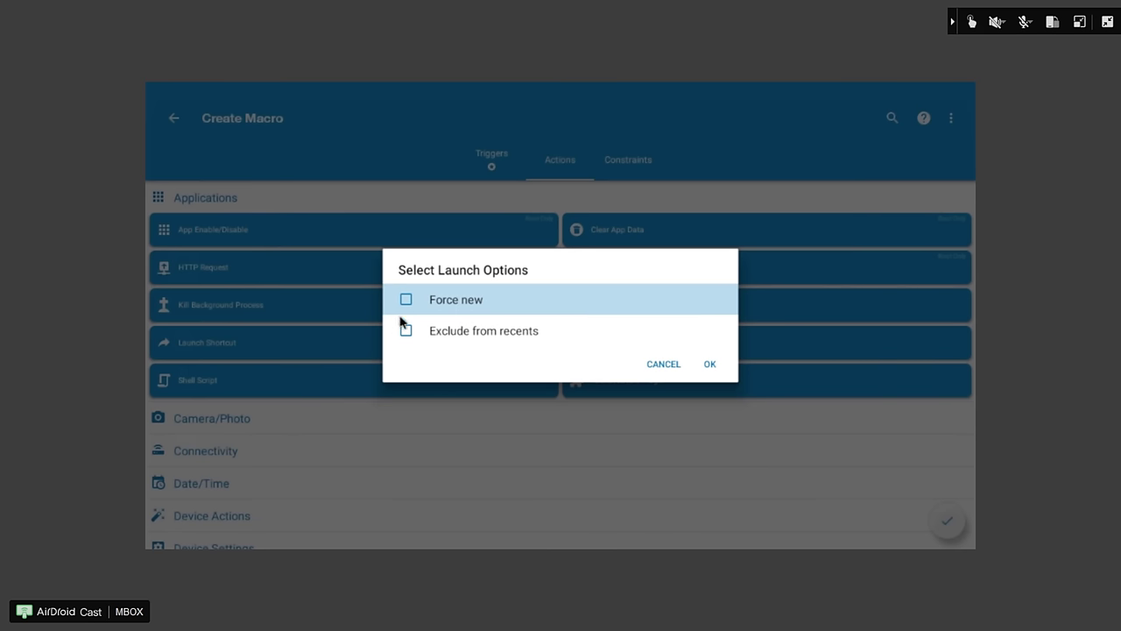
pyautogui.click(405, 299)
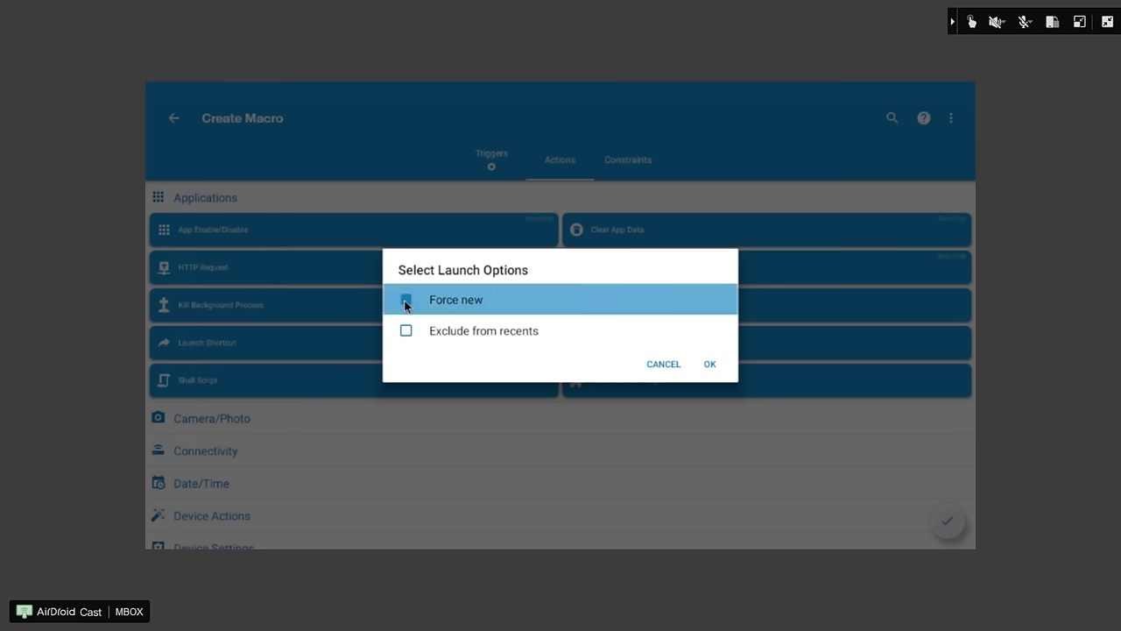
pyautogui.click(711, 365)
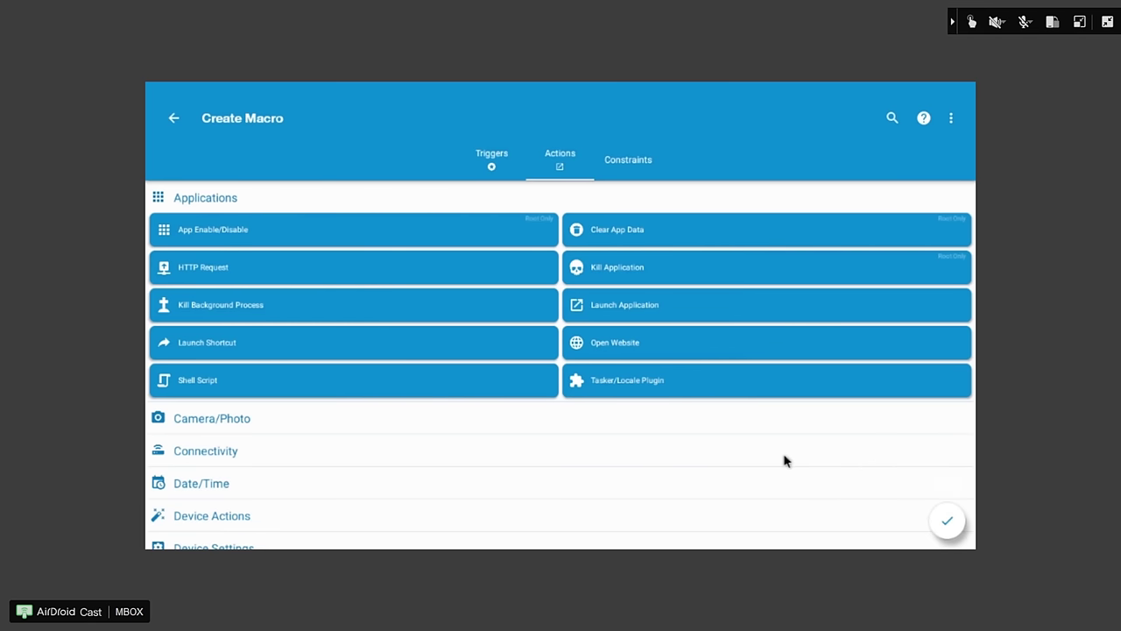
# - Save the macro as 'Octo4a_start' and verify it in the Macros list
pyautogui.click(949, 520)
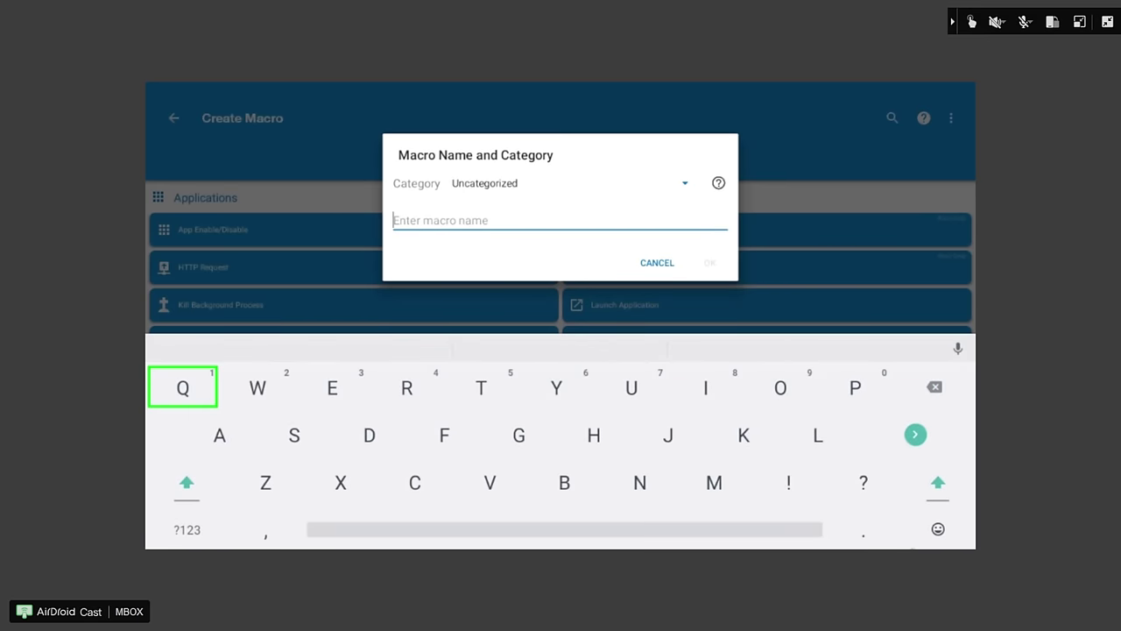
pyautogui.write('Octo4a_')
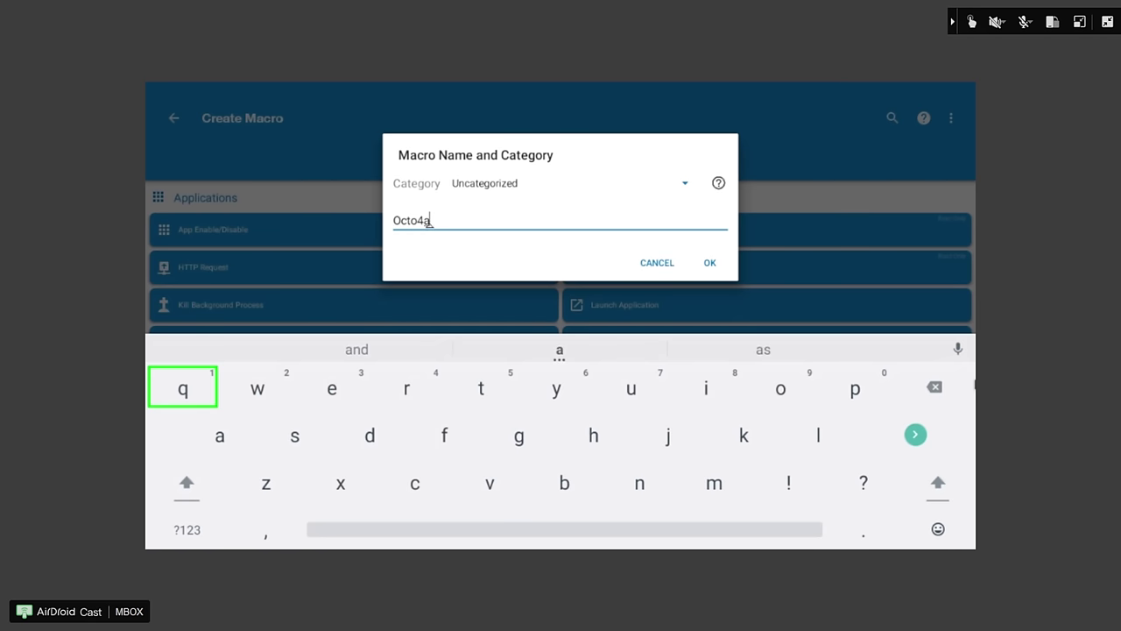
pyautogui.write('sta')
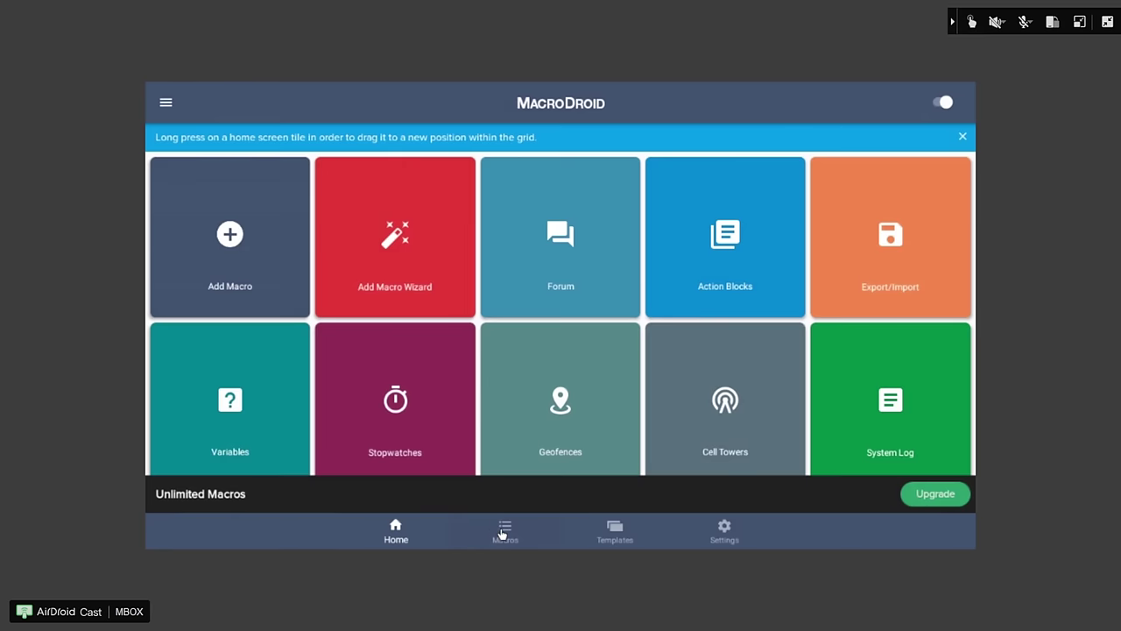
pyautogui.click(504, 531)
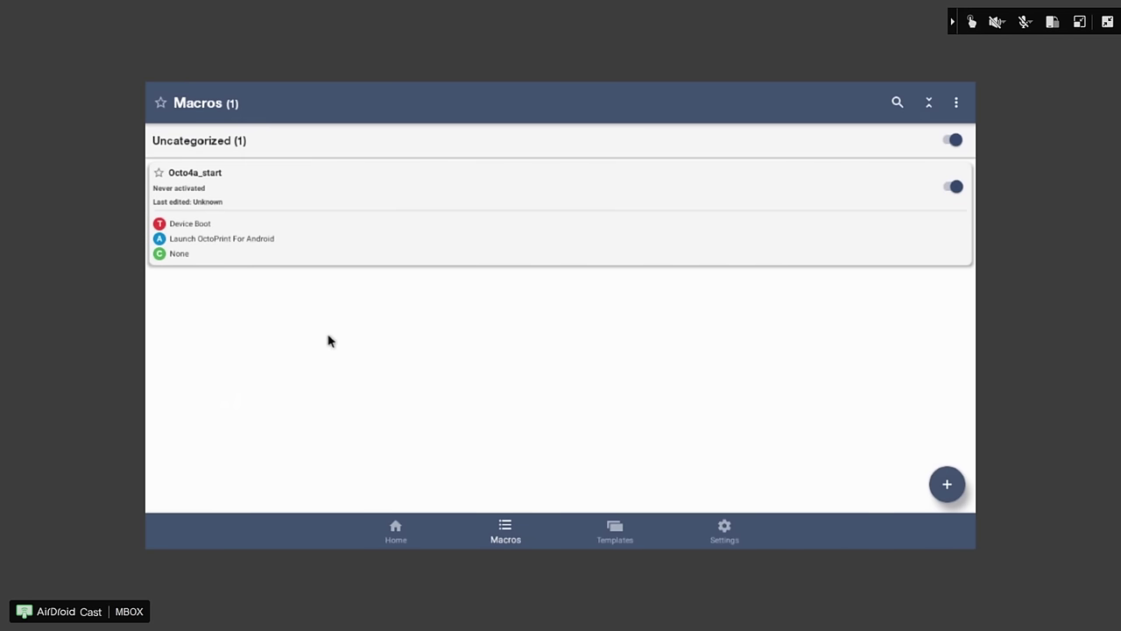
pyautogui.press('Escape')
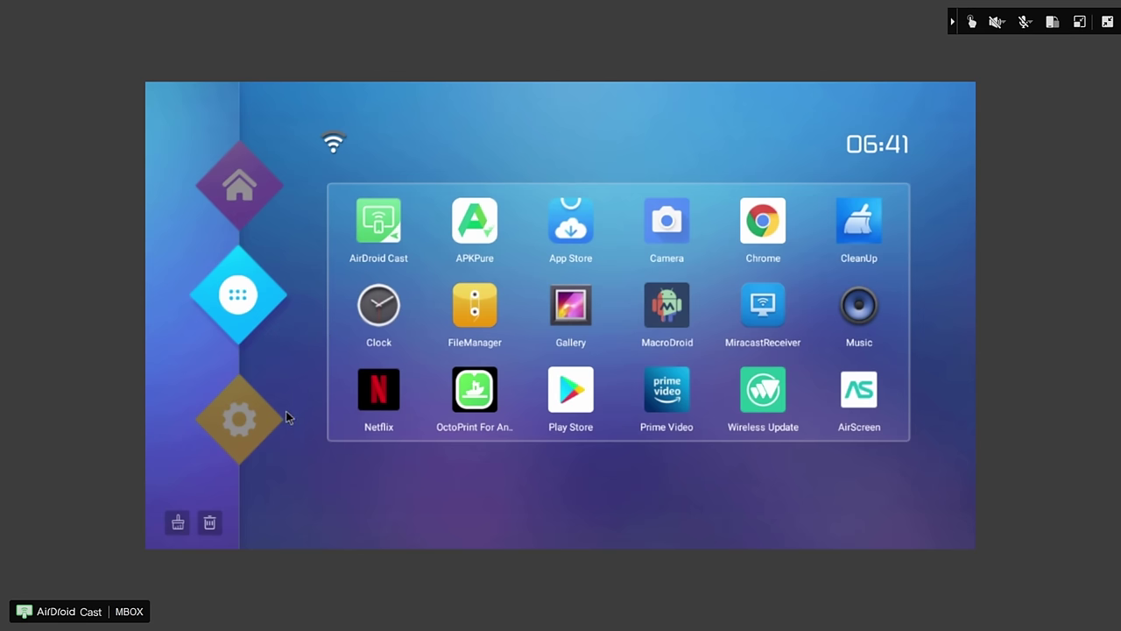
# - Go to Settings > More Settings > Device Preferences > About on the TV box
pyautogui.click(246, 429)
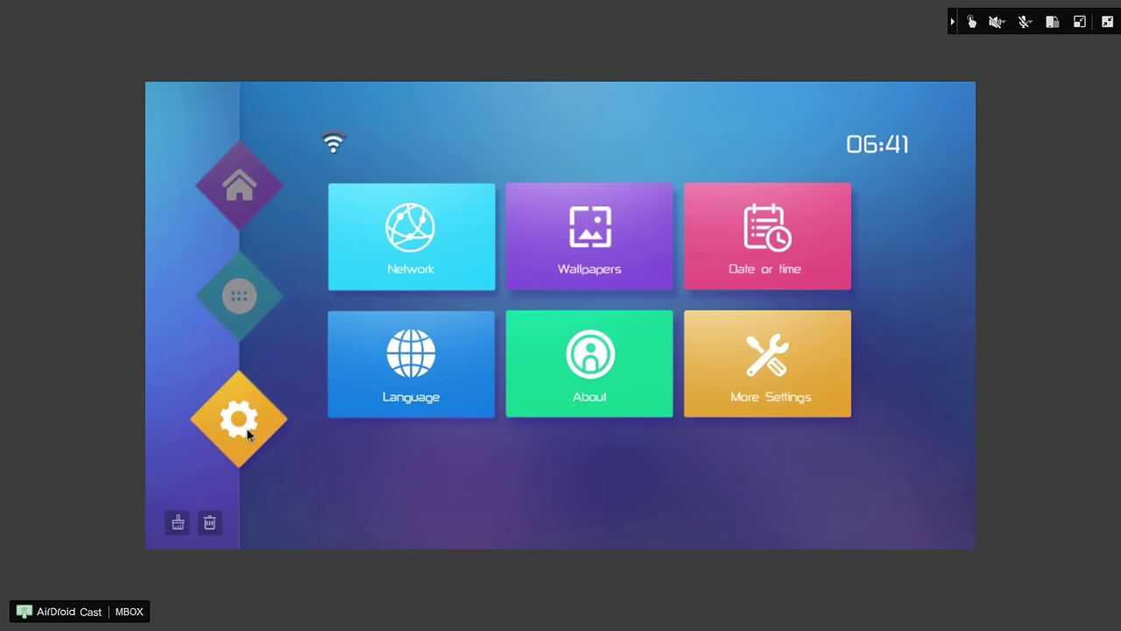
pyautogui.click(757, 375)
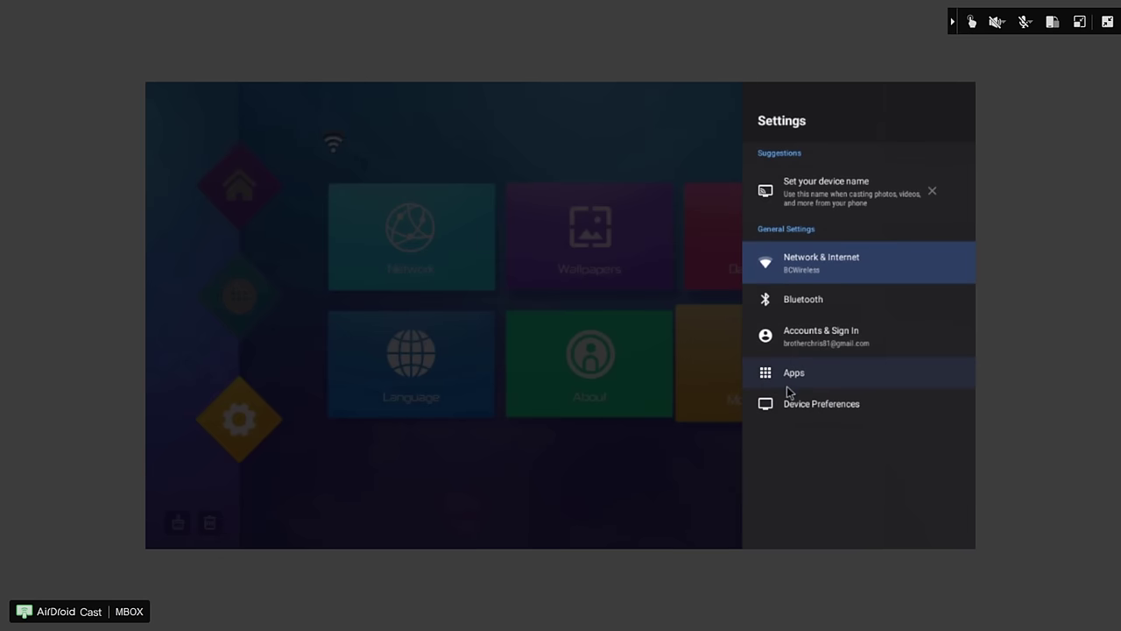
pyautogui.click(804, 404)
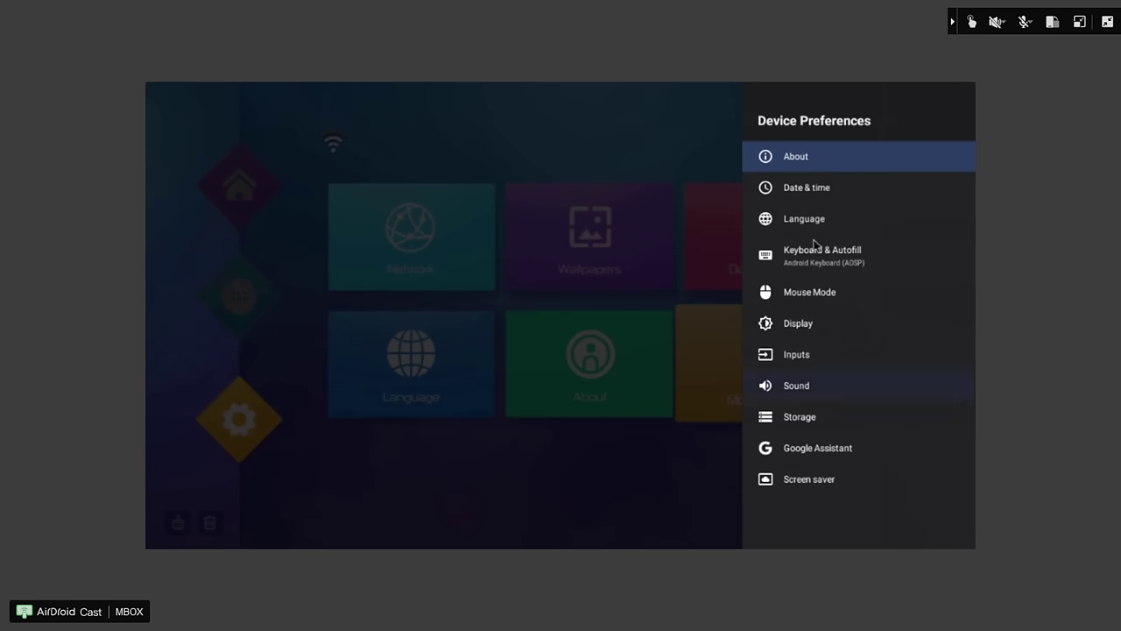
pyautogui.click(819, 165)
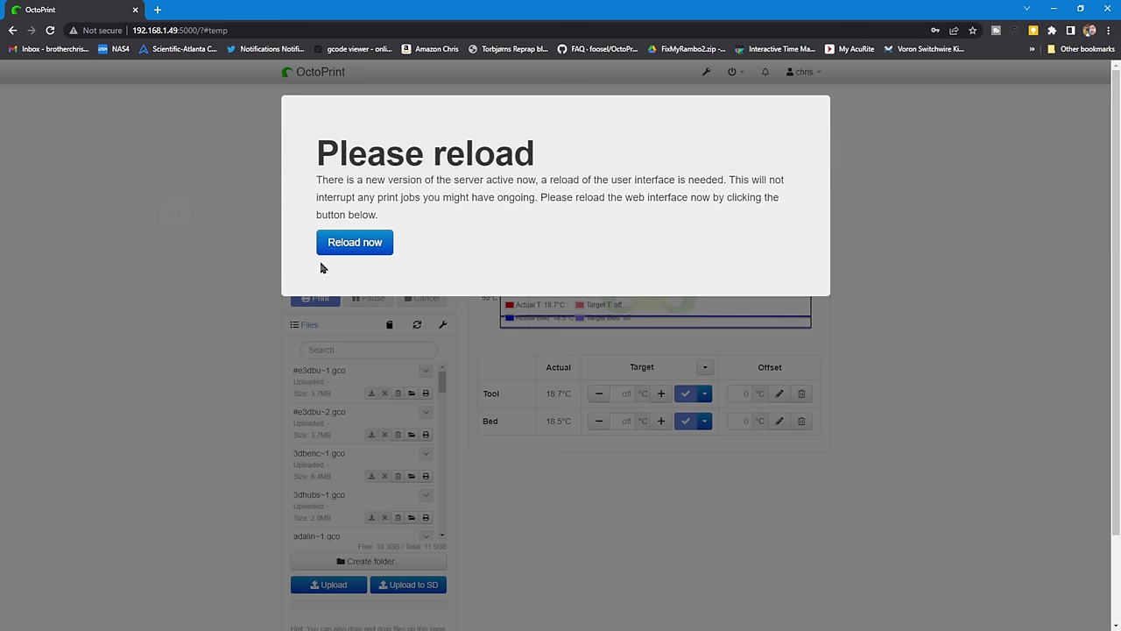
# - Reload OctoPrint for the new server version and view the Control tab with the webcam
pyautogui.click(363, 242)
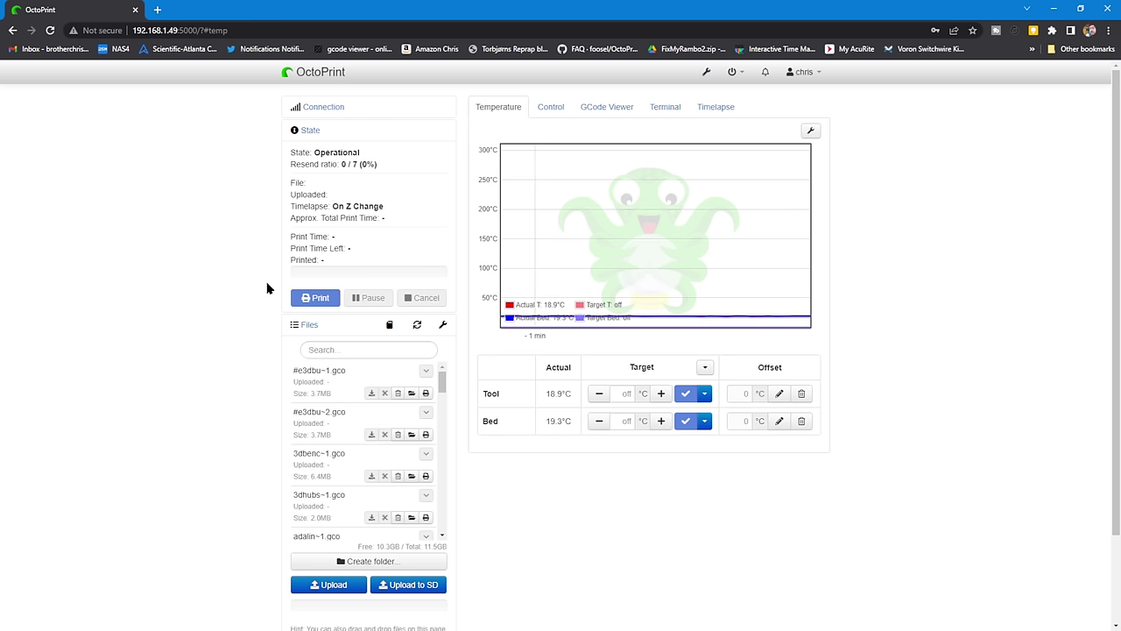
pyautogui.click(536, 117)
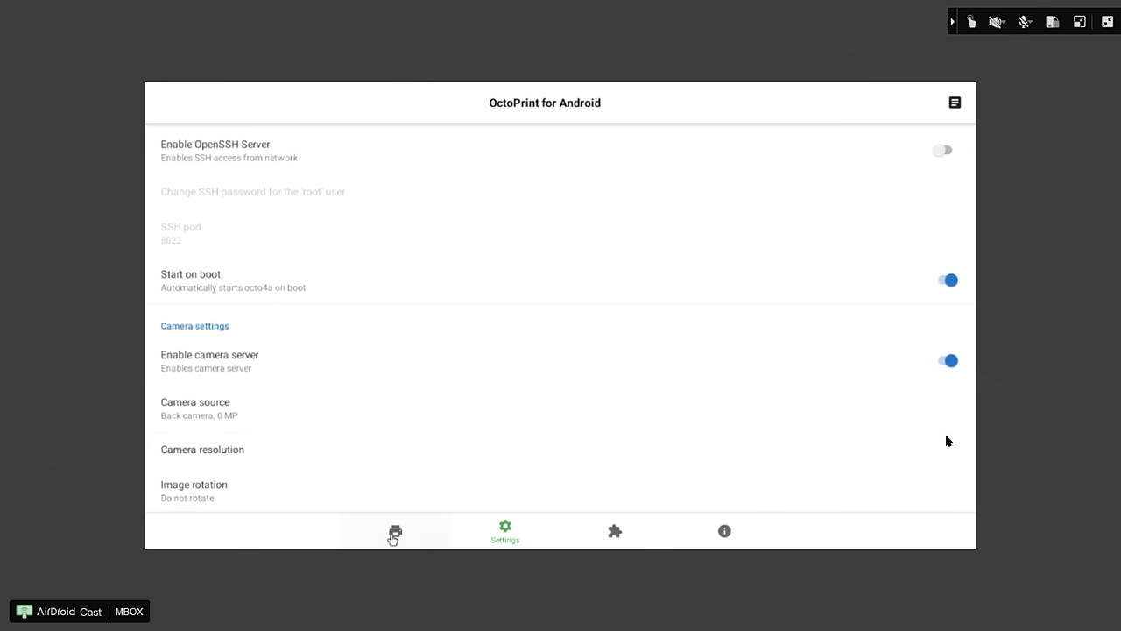
# - Return to Octo4a's server status page from the bottom navigation bar
pyautogui.click(393, 532)
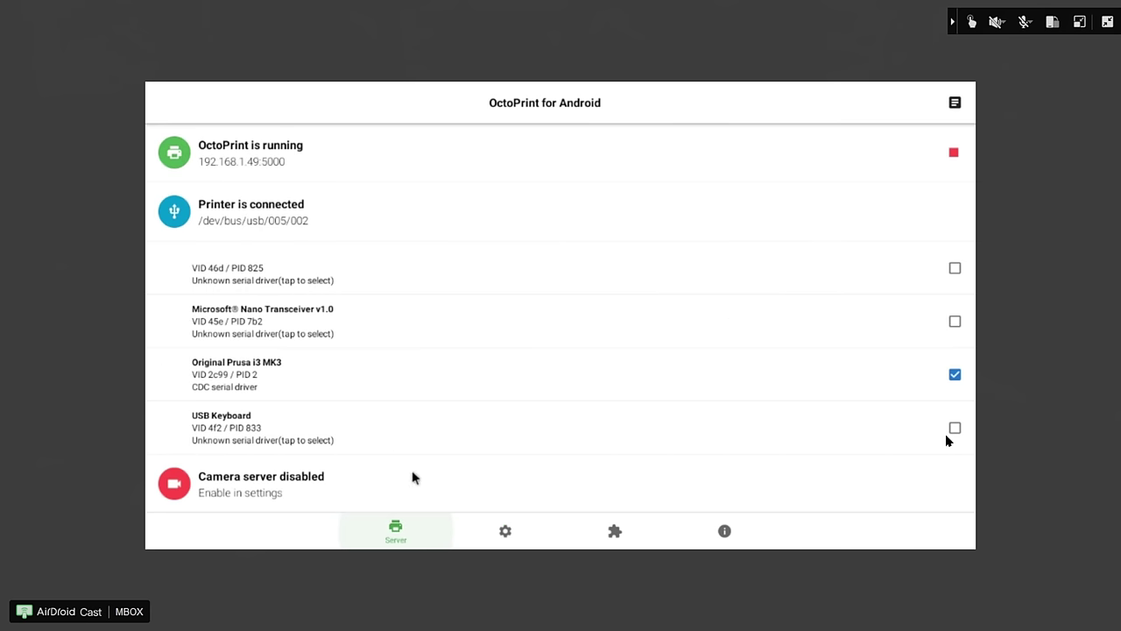
# - In Chrome, download octo4a-1.1.2.apk from the 1.1.2 release assets on GitHub
pyautogui.press('Escape')
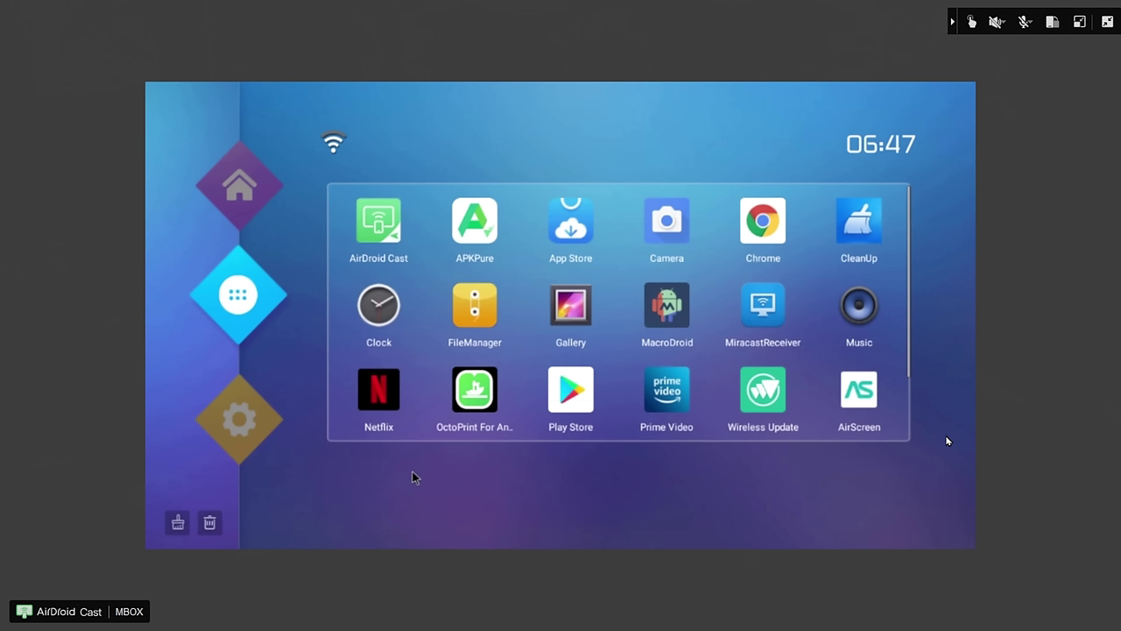
pyautogui.press('Escape')
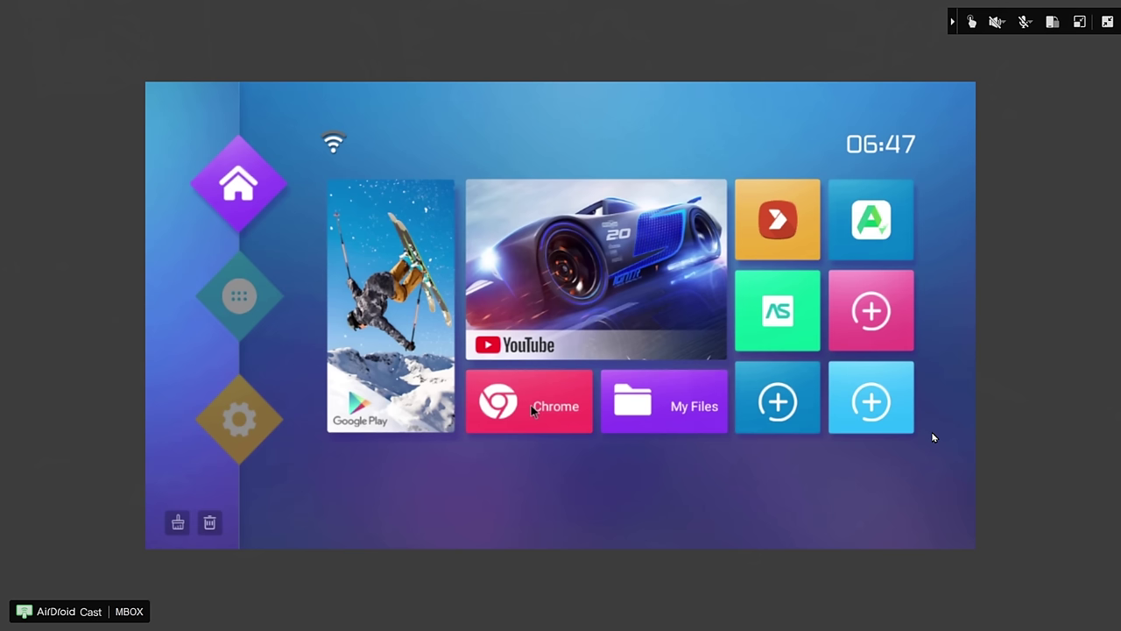
pyautogui.click(533, 410)
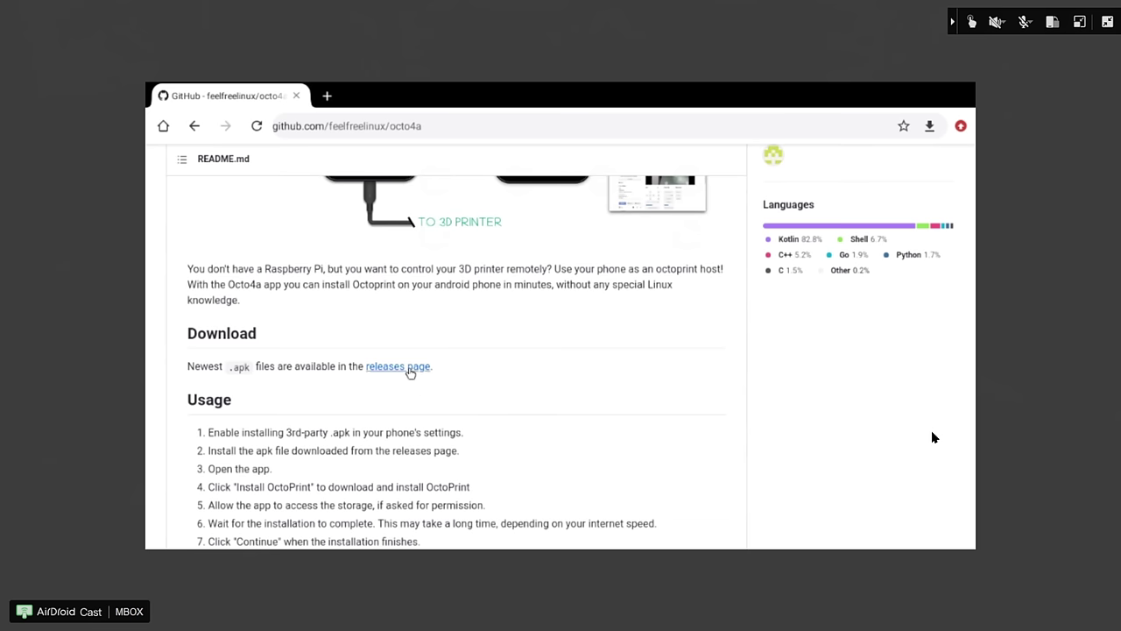
pyautogui.click(407, 367)
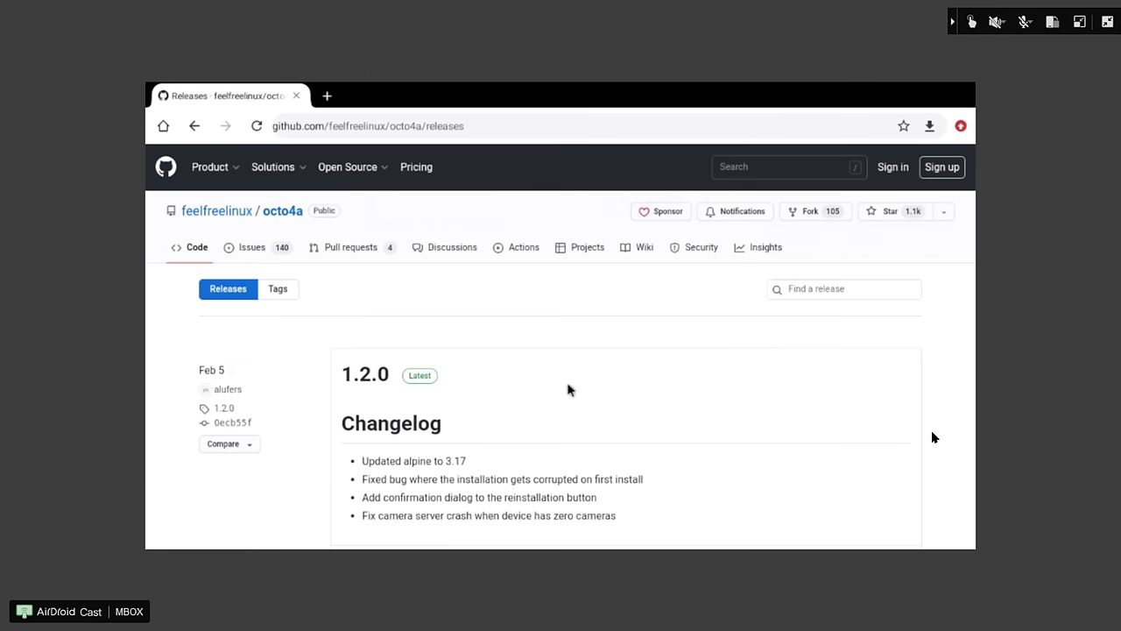
pyautogui.scroll(-2, 569, 388)
pyautogui.scroll(-3, 568, 389)
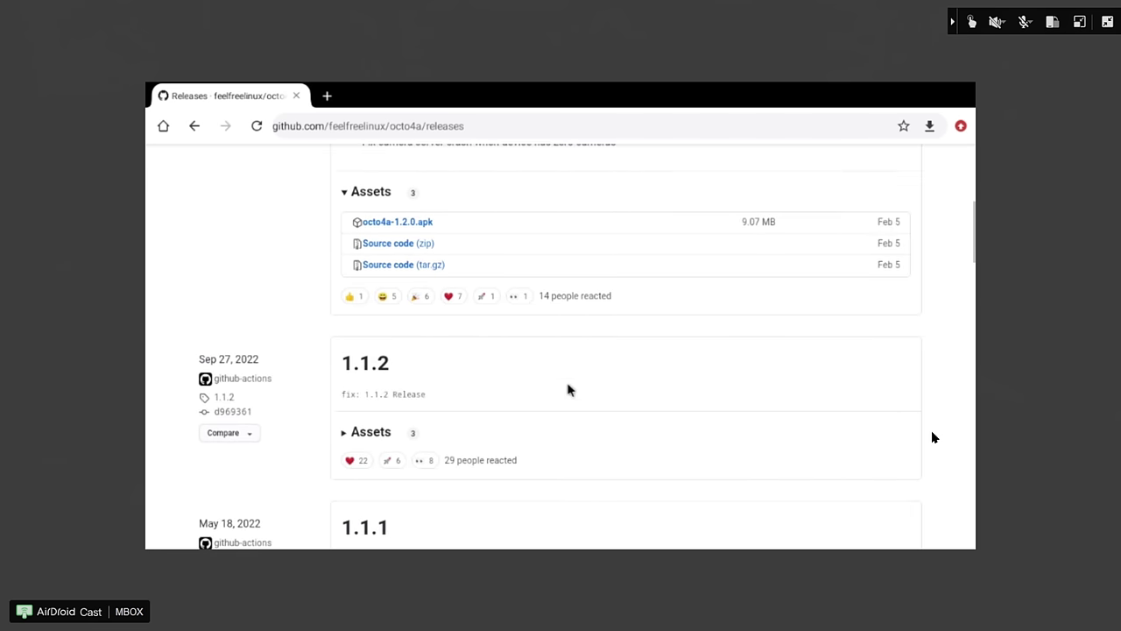
pyautogui.scroll(-1, 567, 389)
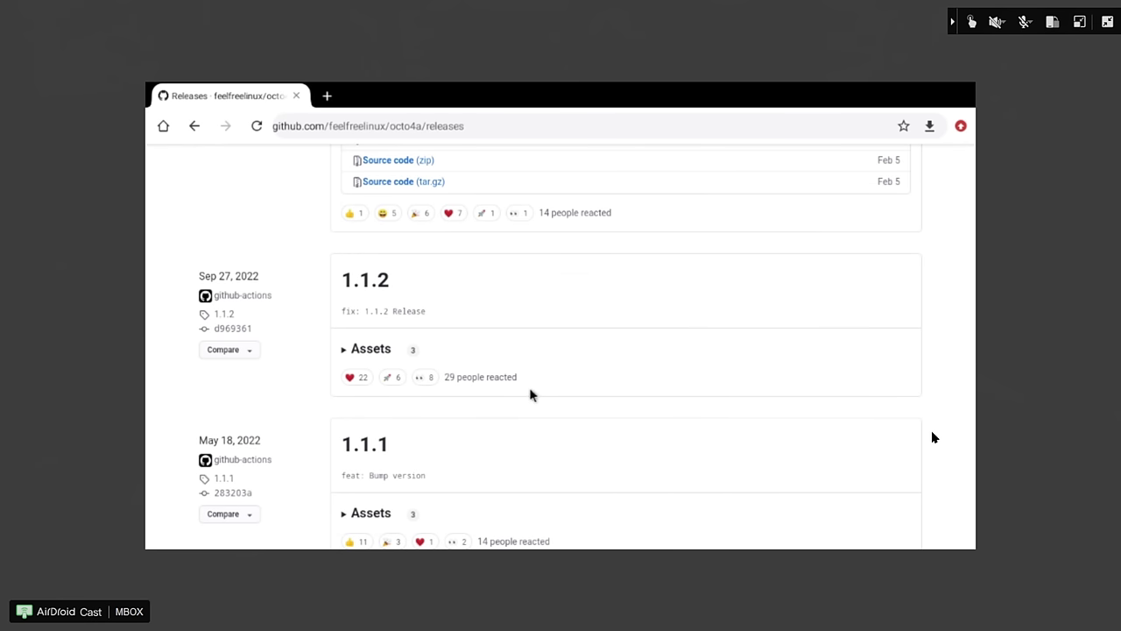
pyautogui.click(353, 350)
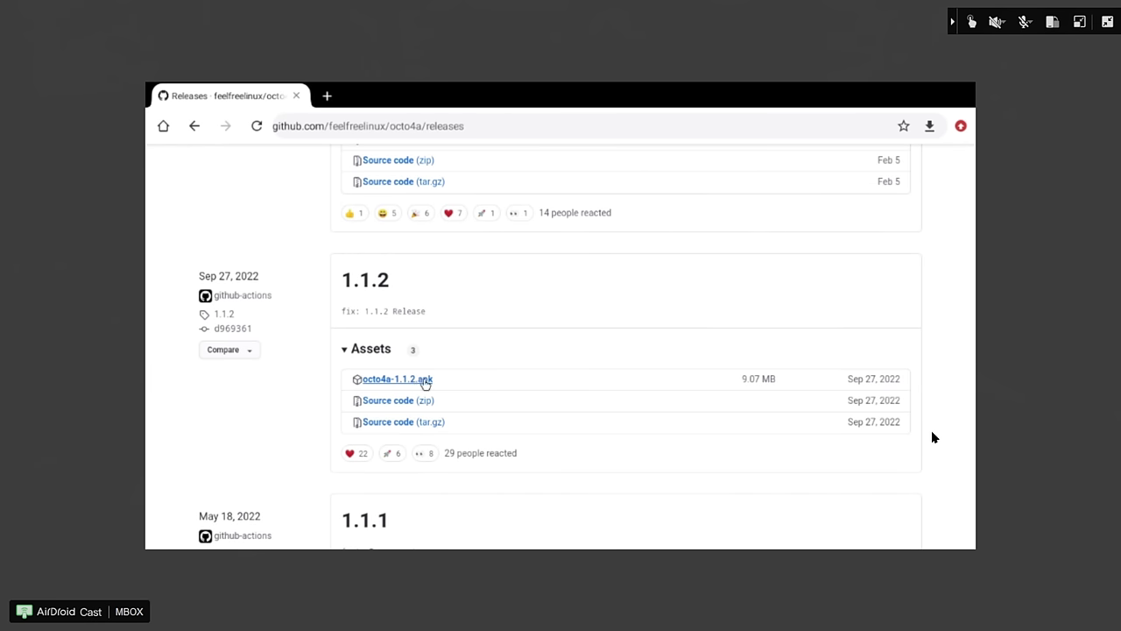
pyautogui.click(425, 381)
# - Install octo4a-1.1.2.apk over the existing Octo4a app and launch it
pyautogui.click(490, 531)
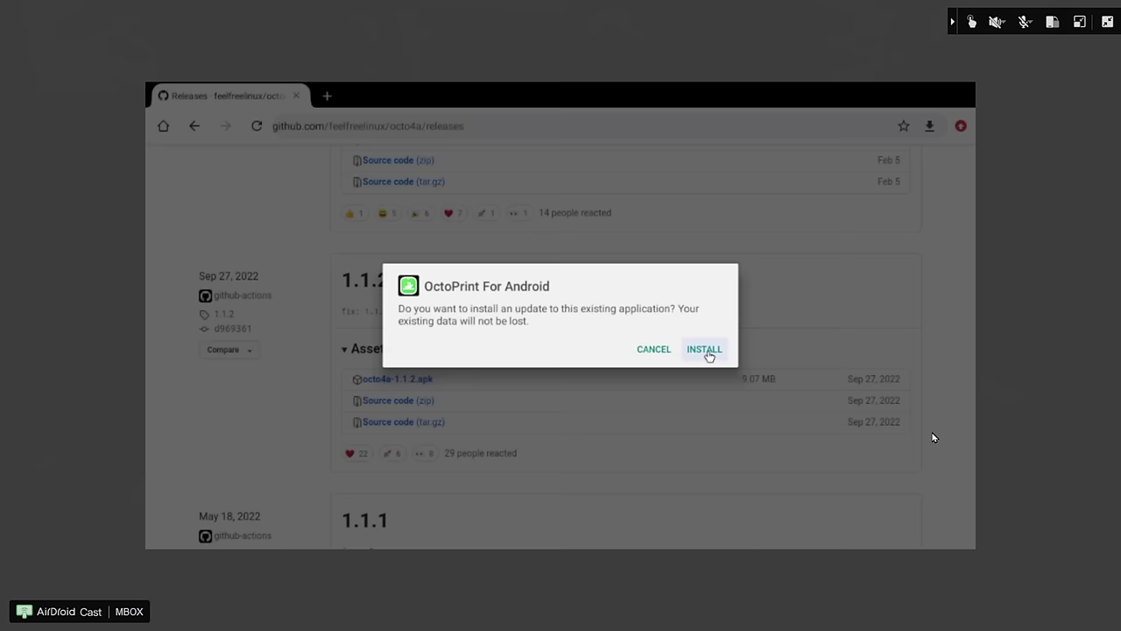
pyautogui.click(708, 350)
pyautogui.click(711, 351)
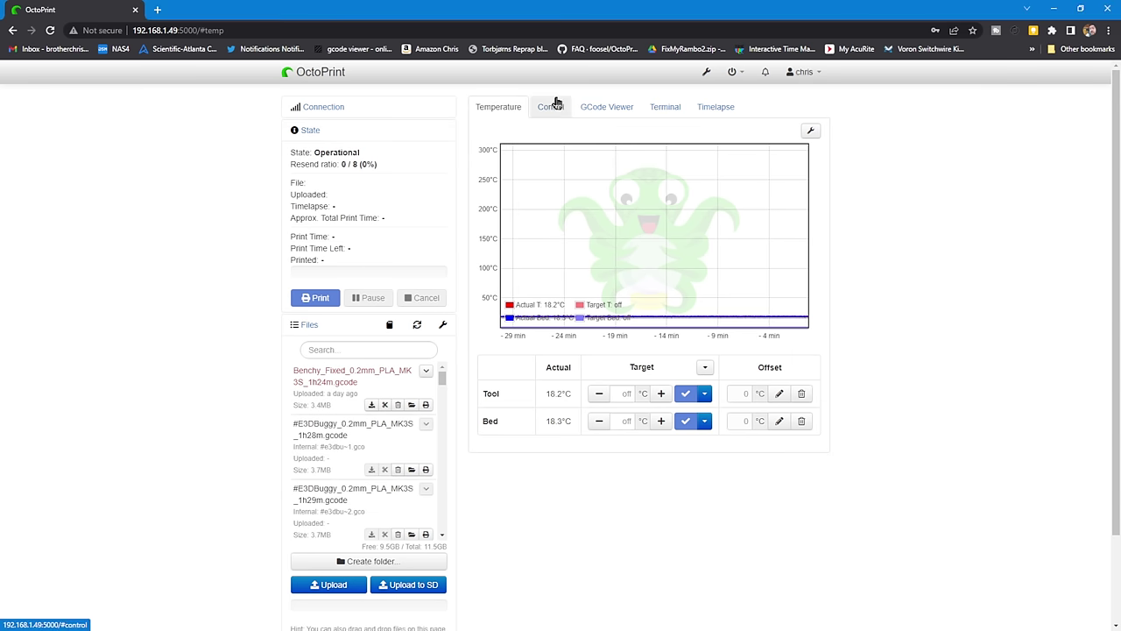
# - Switch to OctoPrint's Control tab to view the live printer webcam feed and jog controls
pyautogui.click(550, 107)
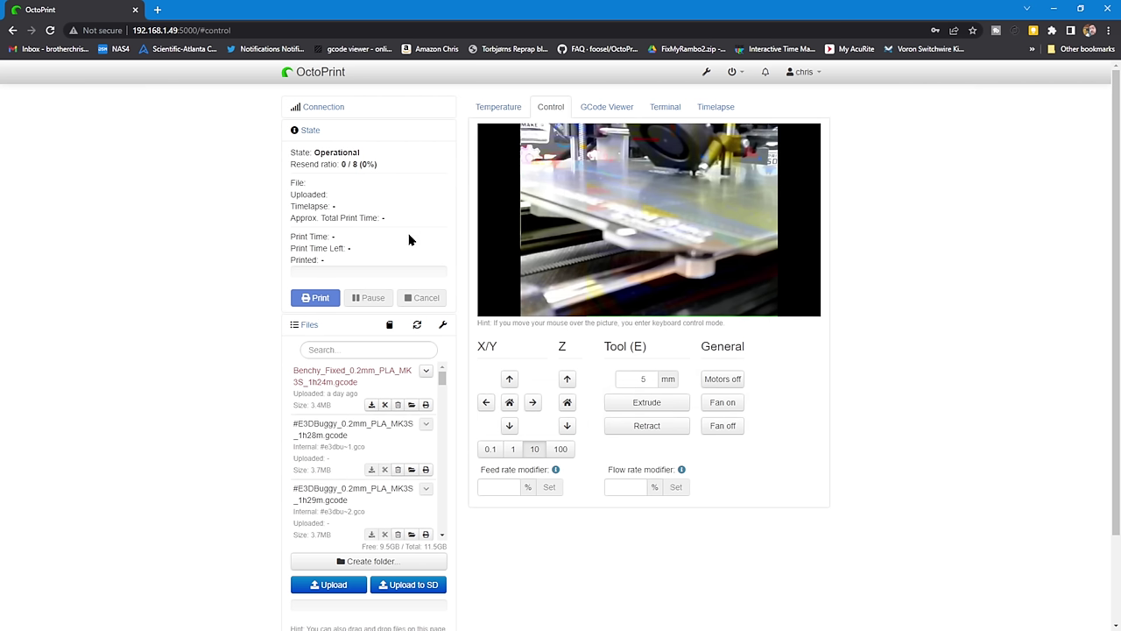